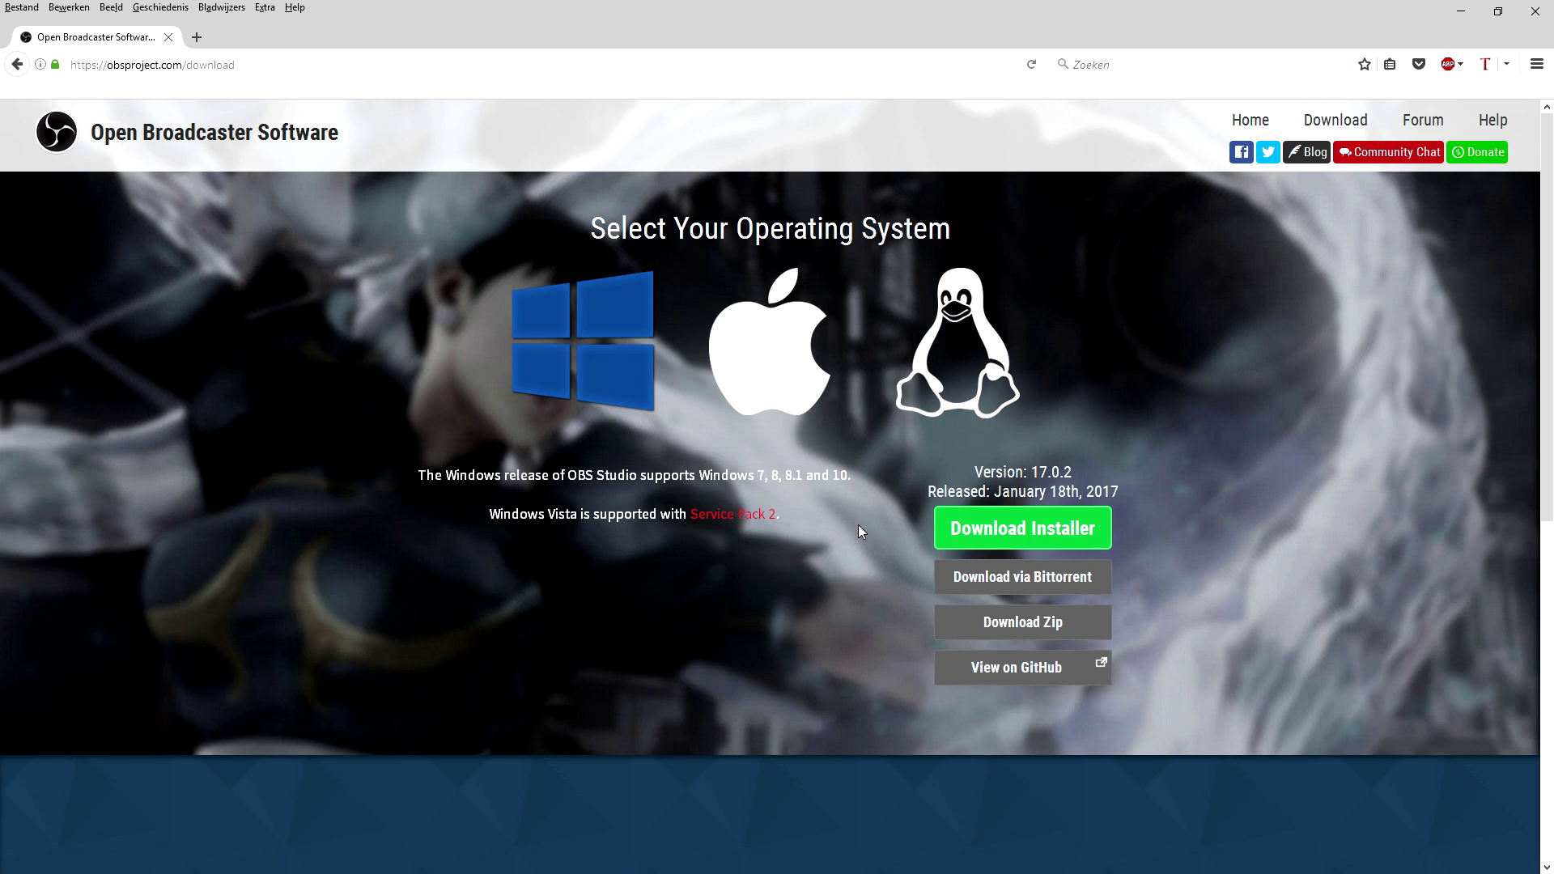
Download the OBS Studio Windows installer and save OBS-Studio-17.0.2-Full-Installer.exe to disk.
left_click(1023, 531)
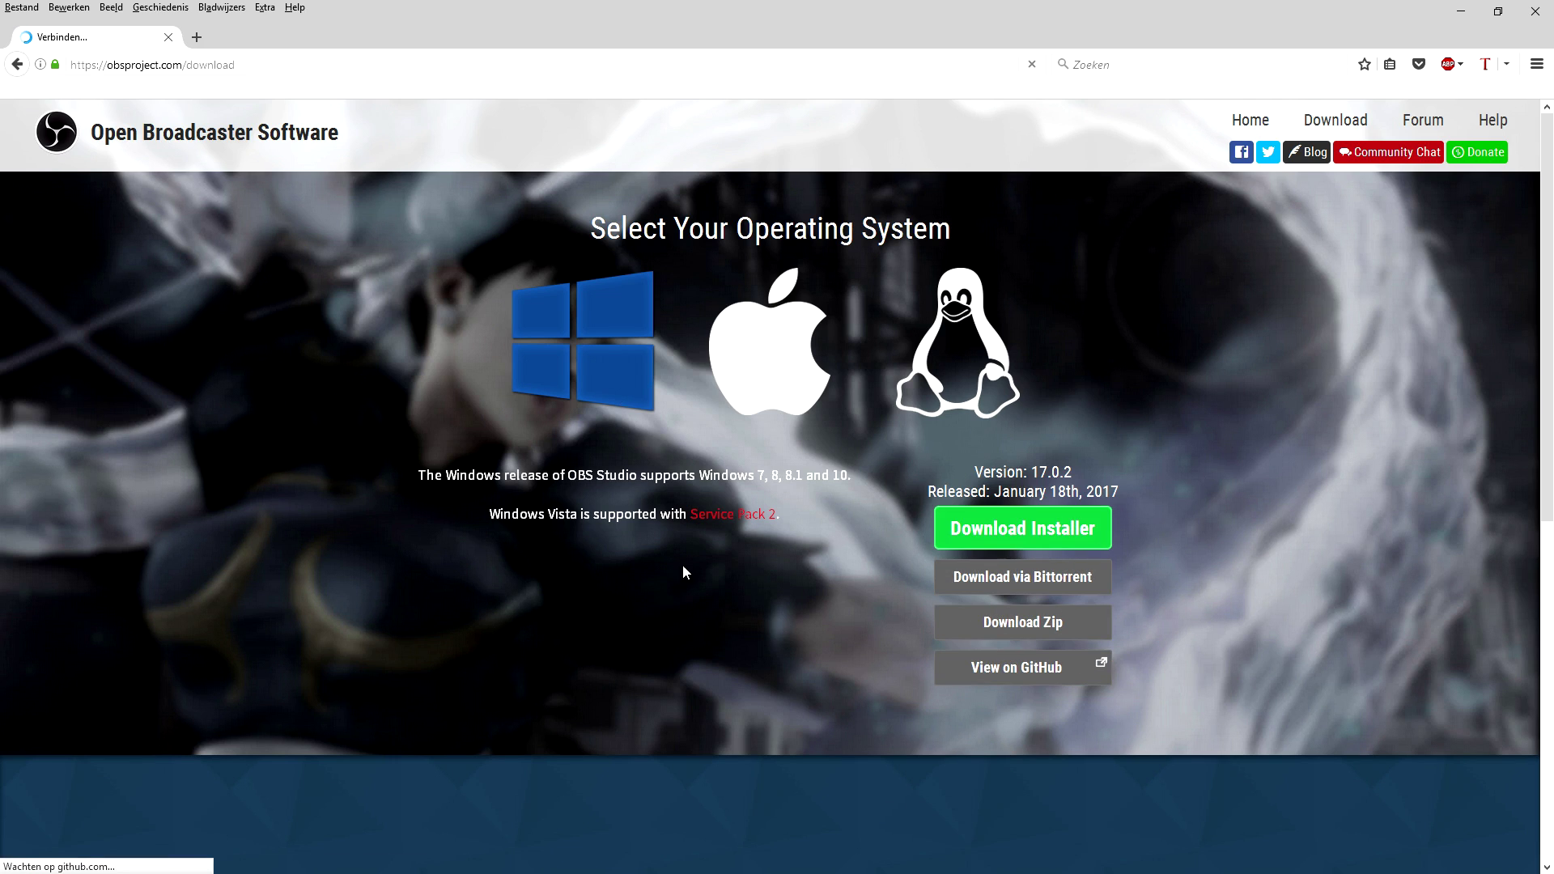
left_click_drag(630, 309, 724, 275)
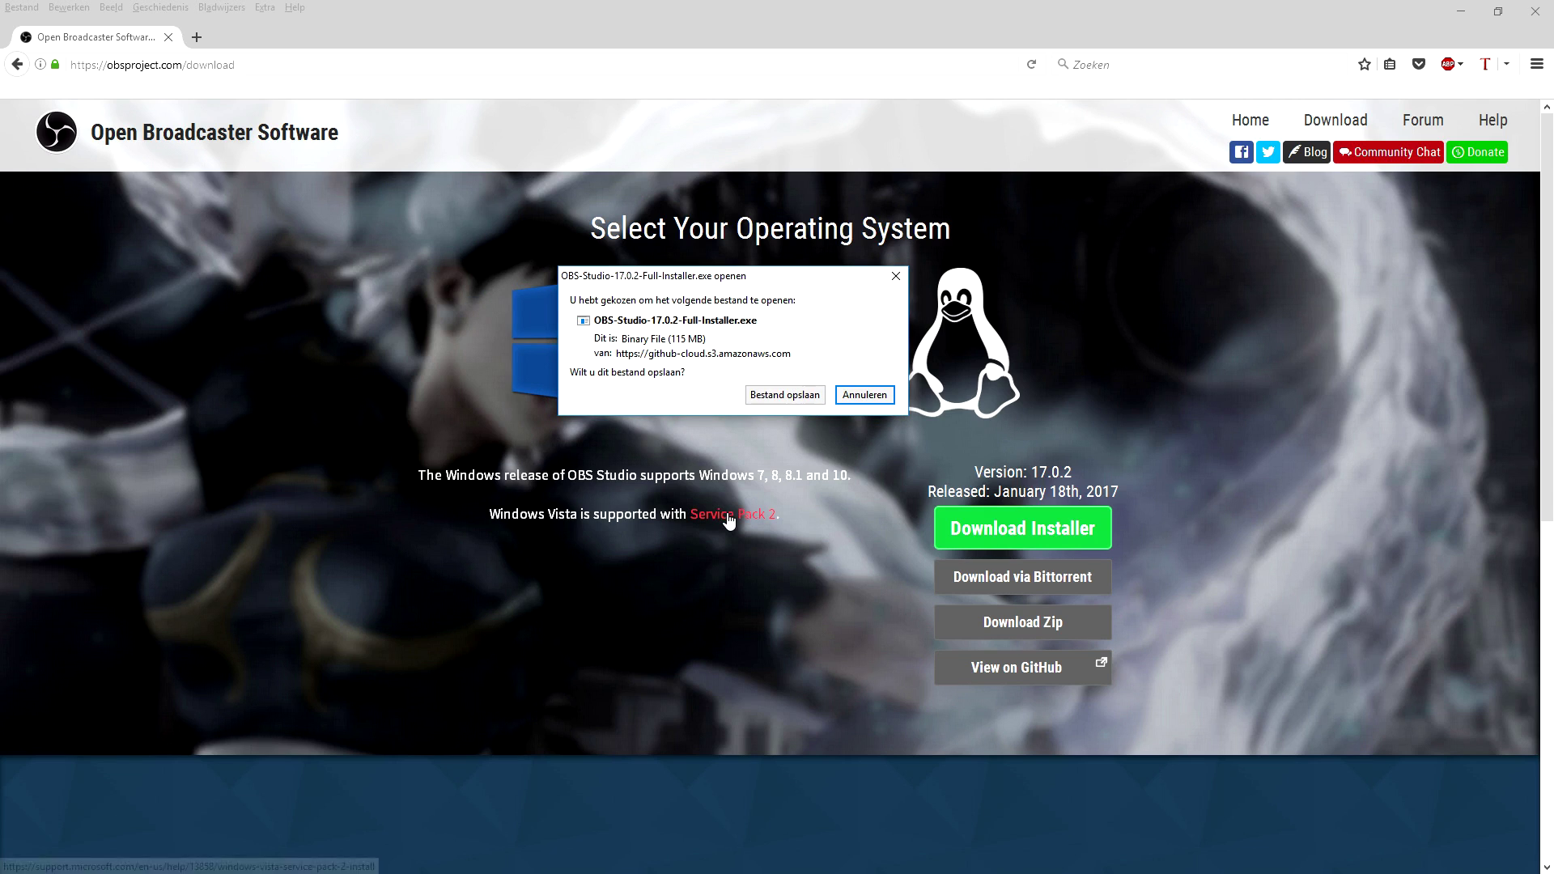
left_click(794, 400)
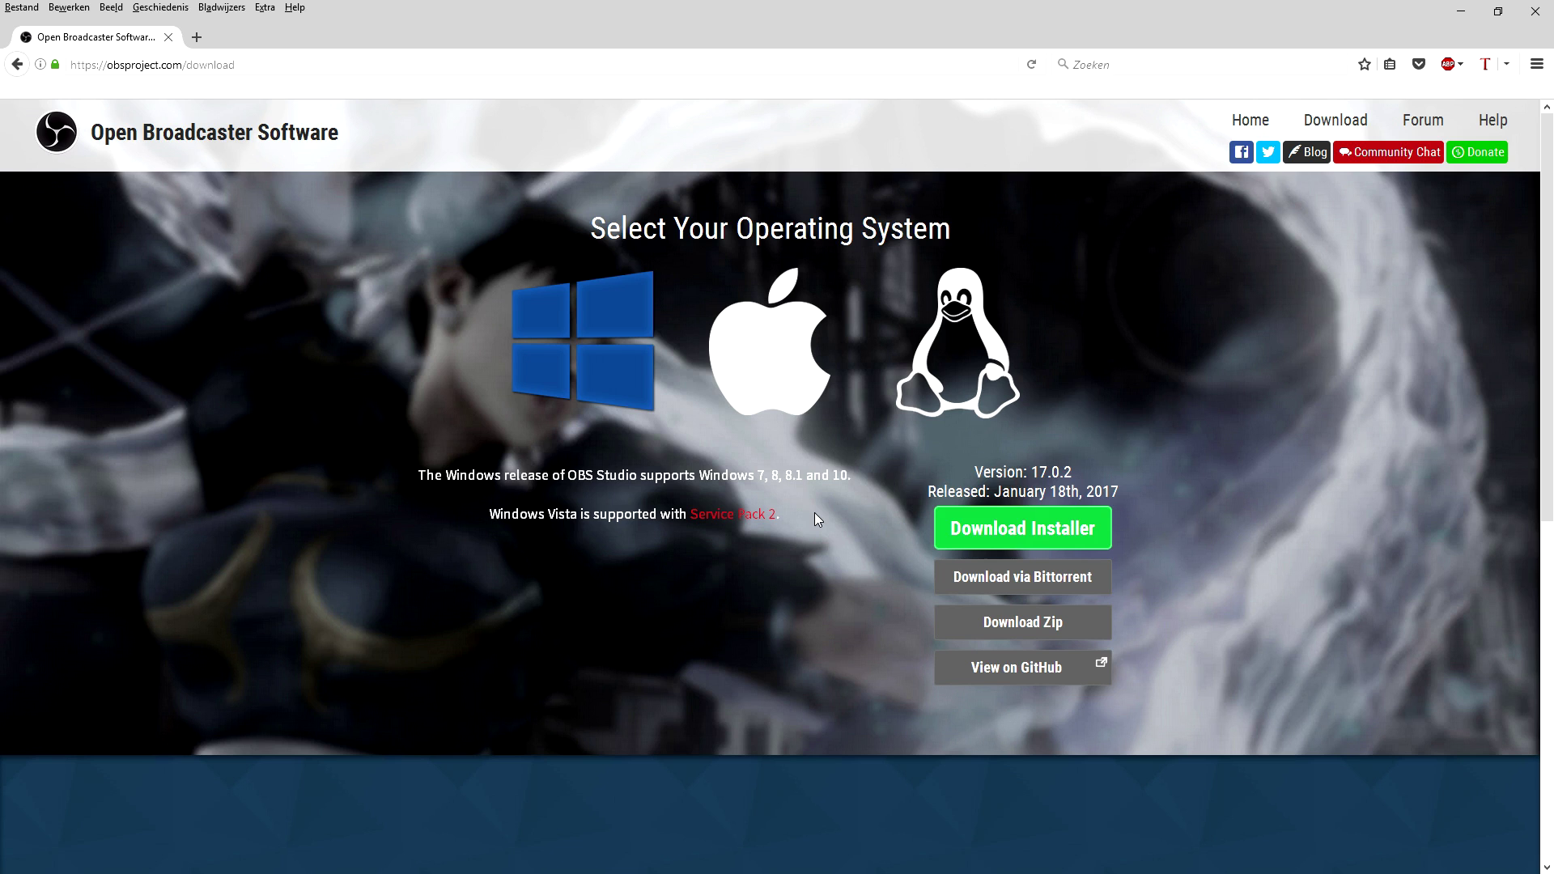
Show the completed installer download in Firefox's Downloads library, then put the window away.
left_click(265, 7)
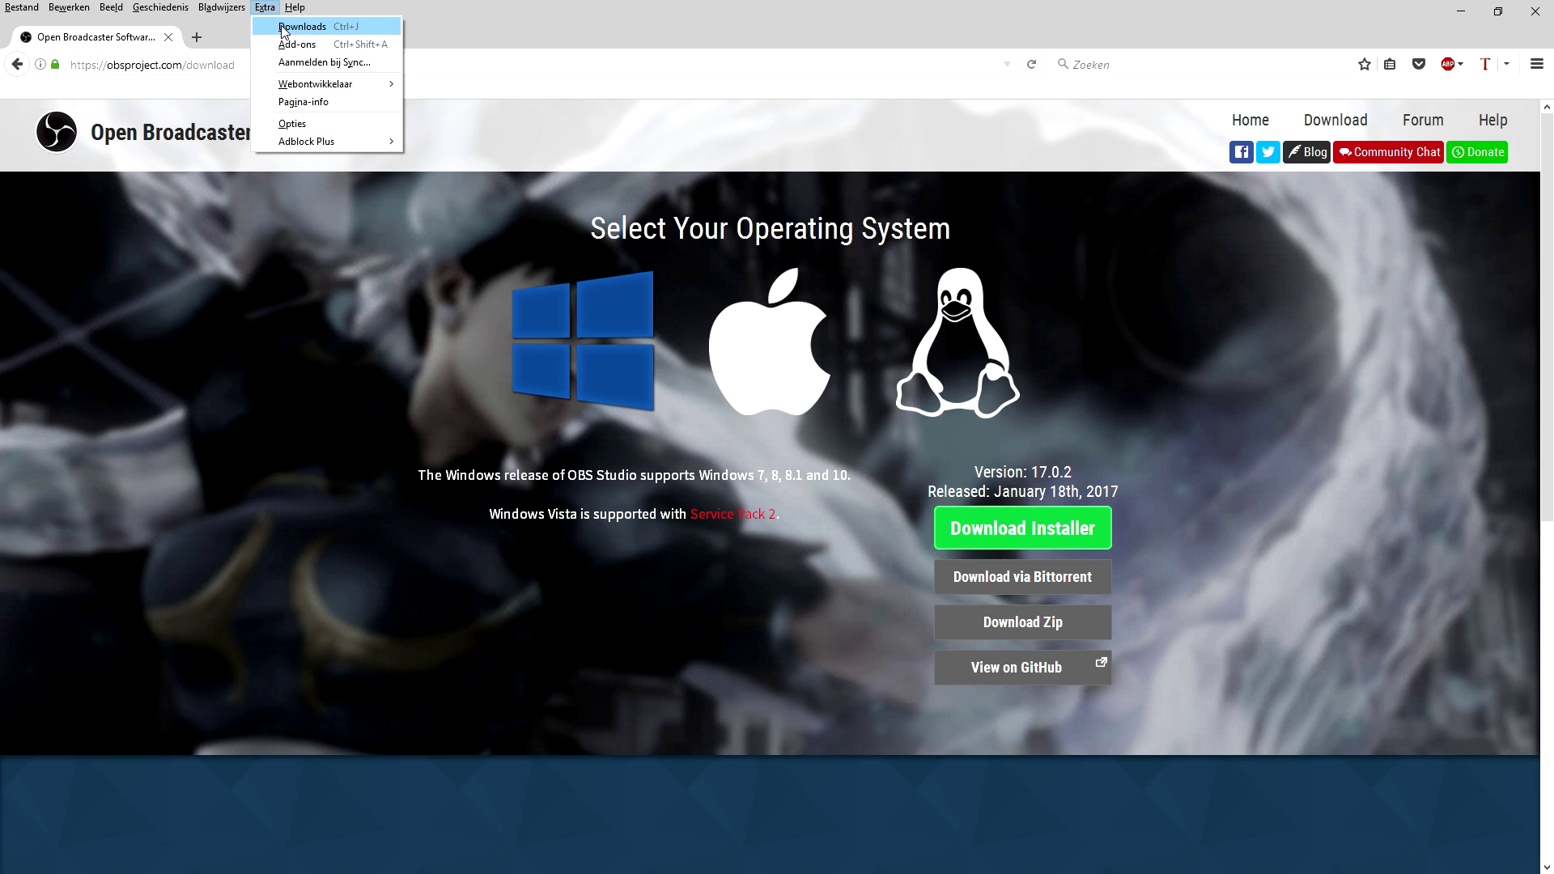
left_click(301, 27)
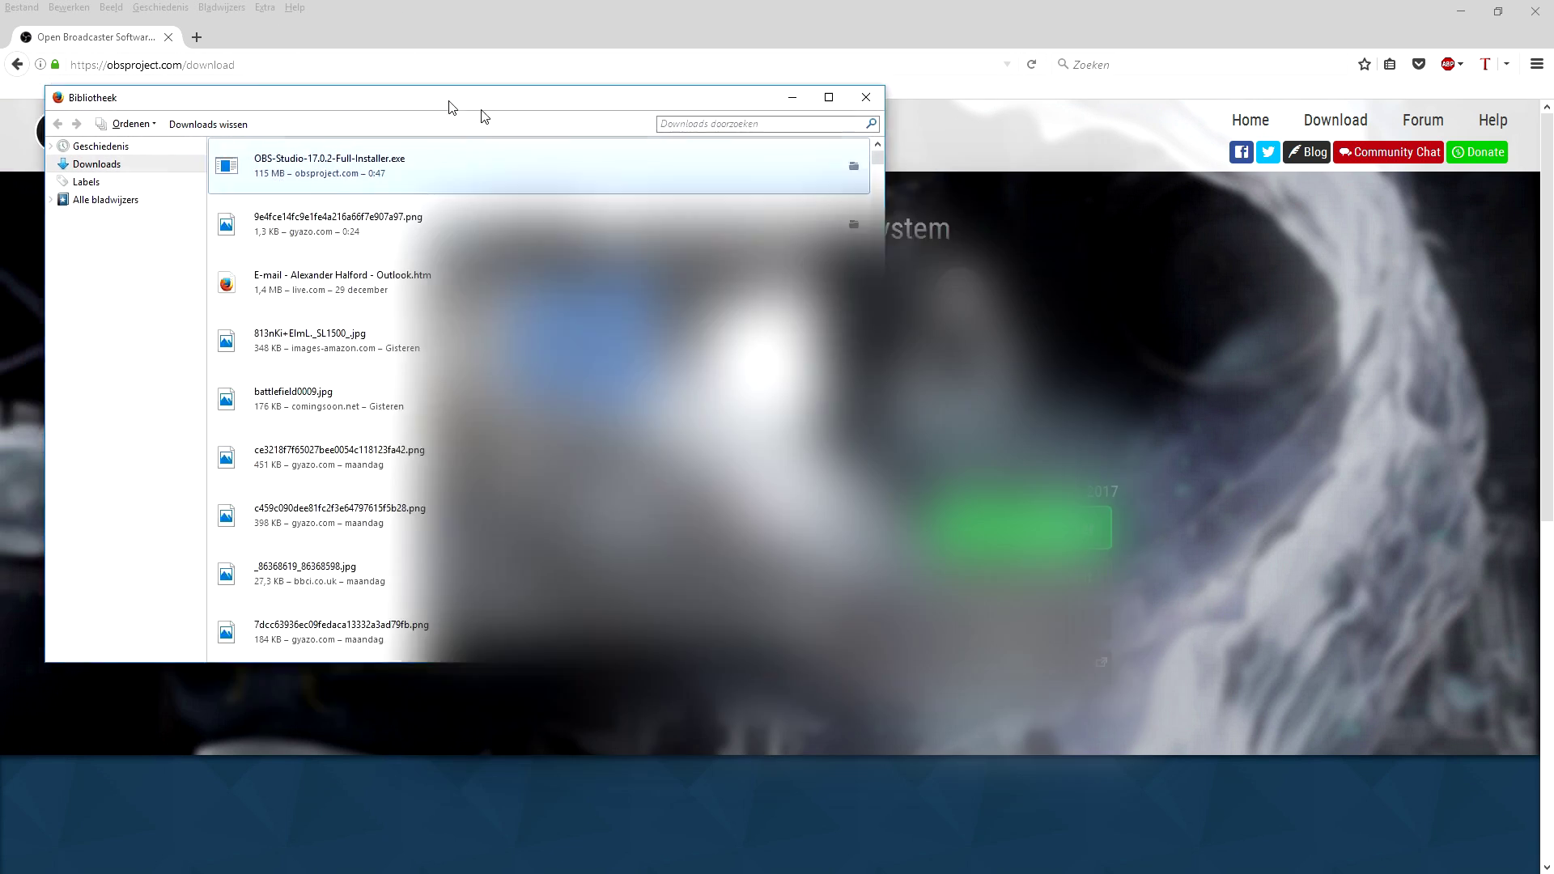
left_click_drag(452, 106, 688, 153)
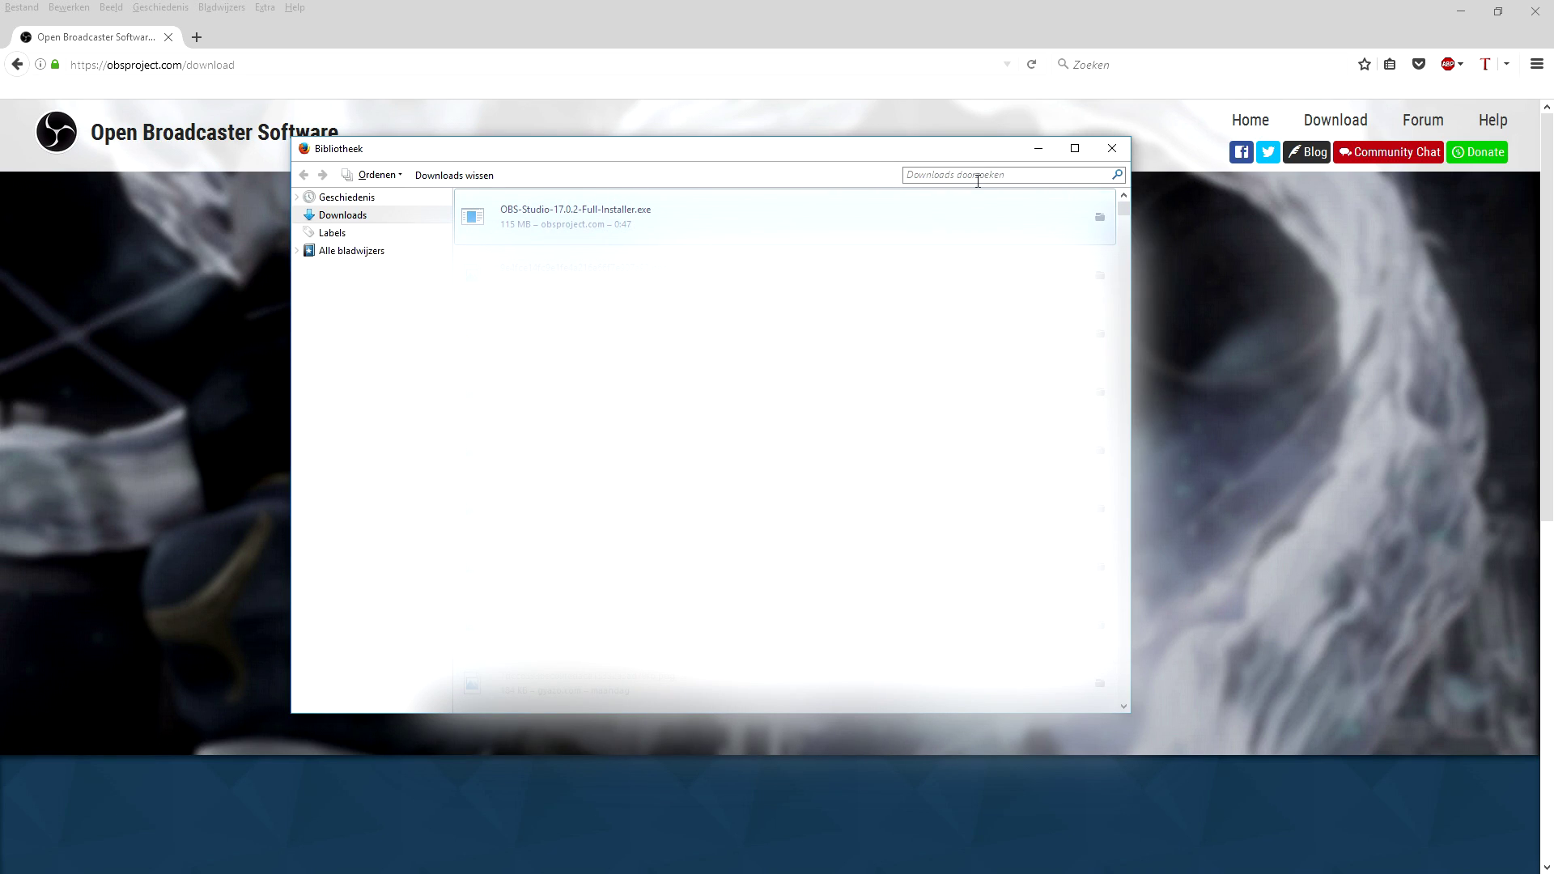
left_click(1038, 148)
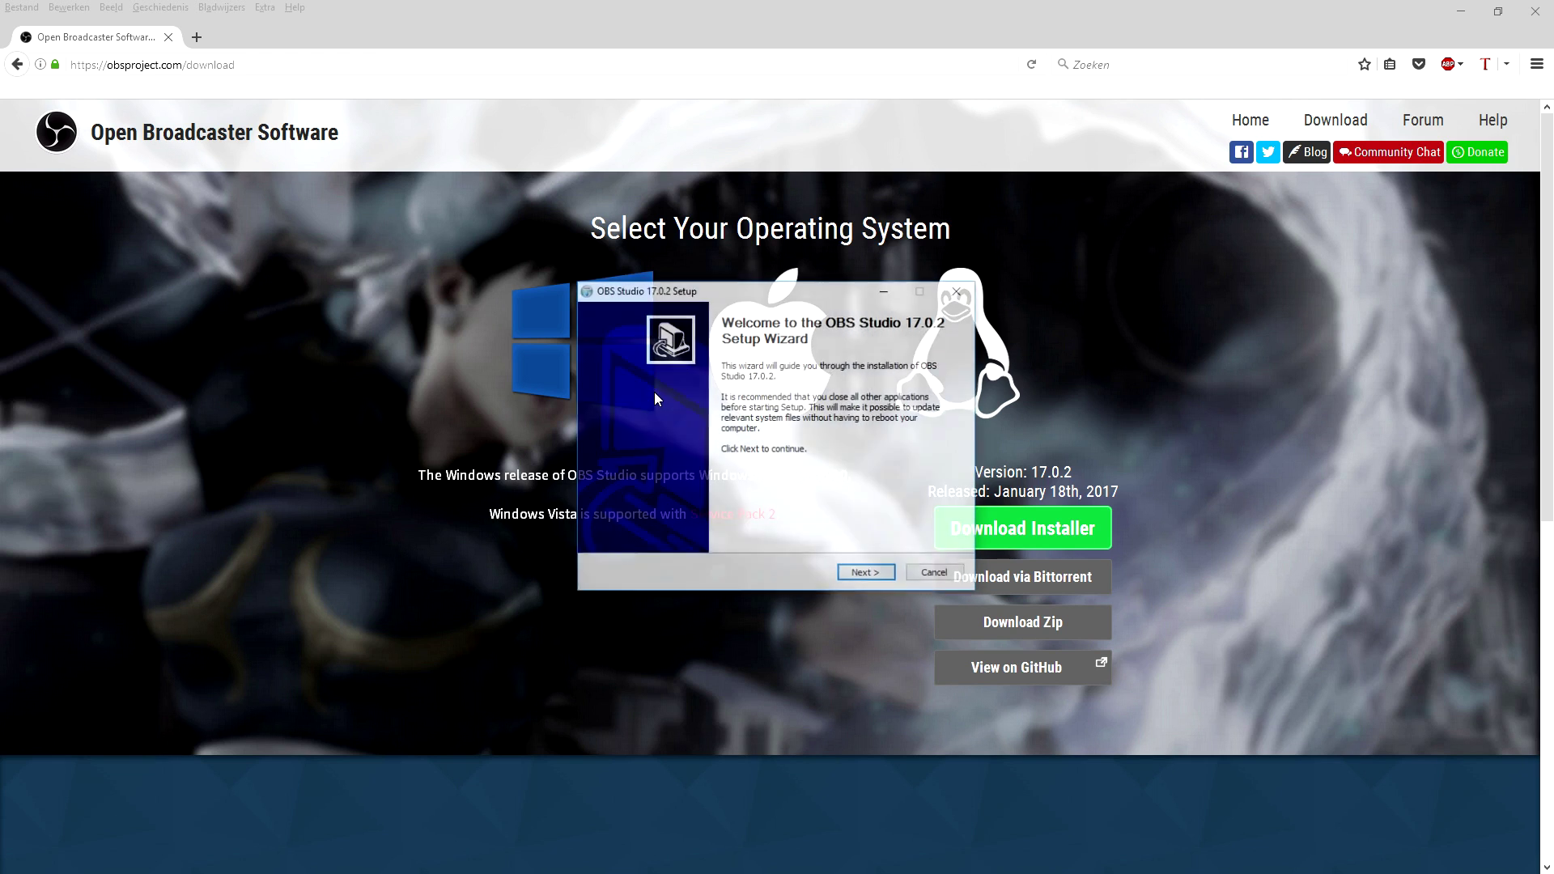
Run the OBS Studio 17.0.2 setup: accept the license, keep default folder and components, install, launch.
left_click_drag(770, 291, 743, 246)
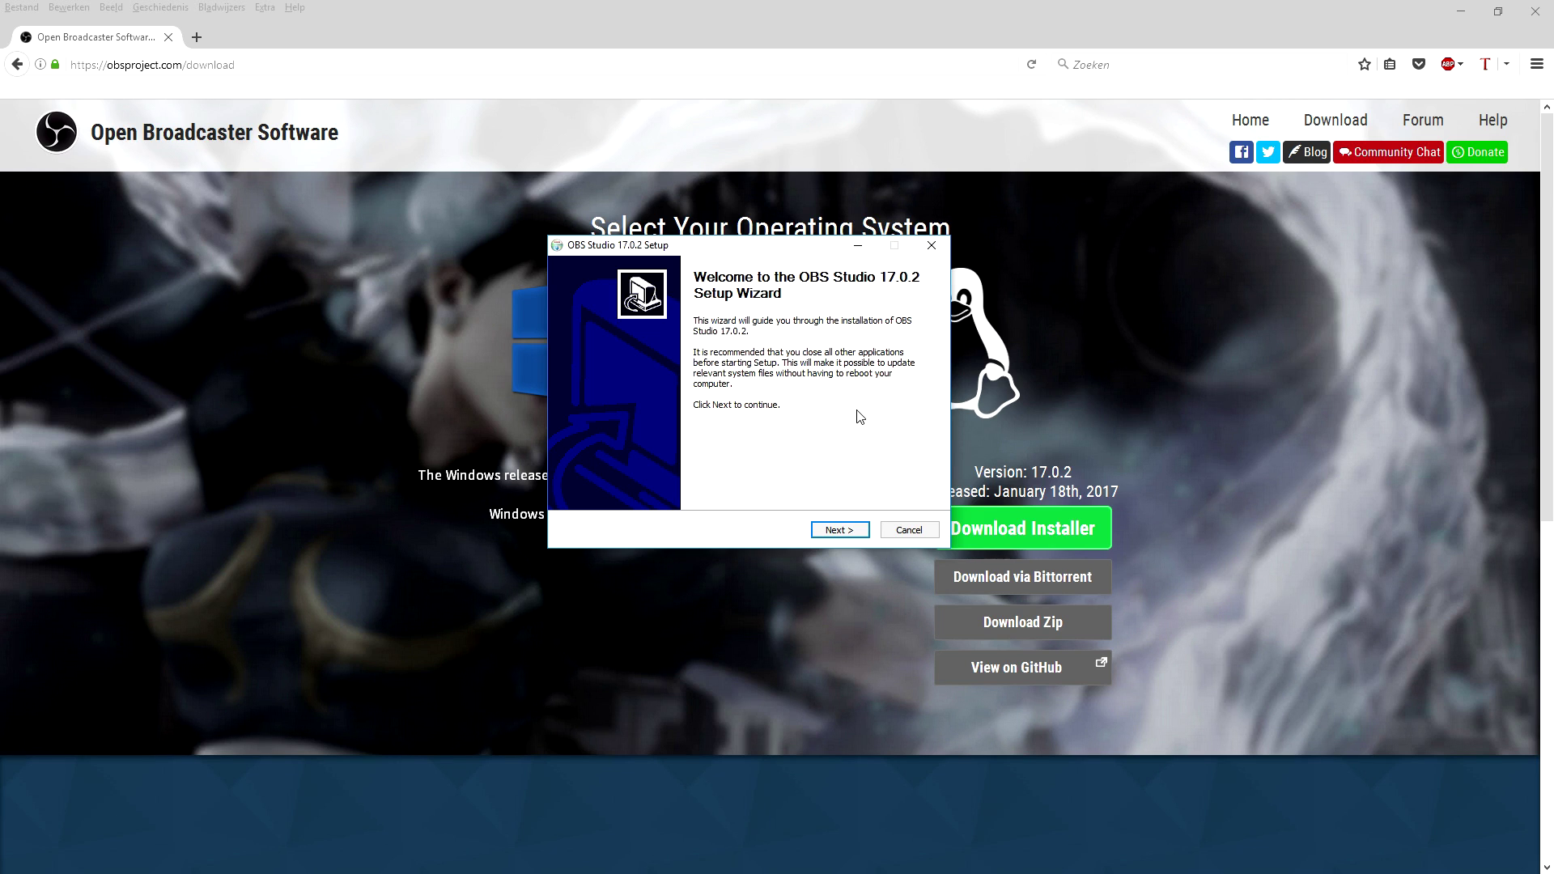
left_click(839, 530)
left_click(836, 534)
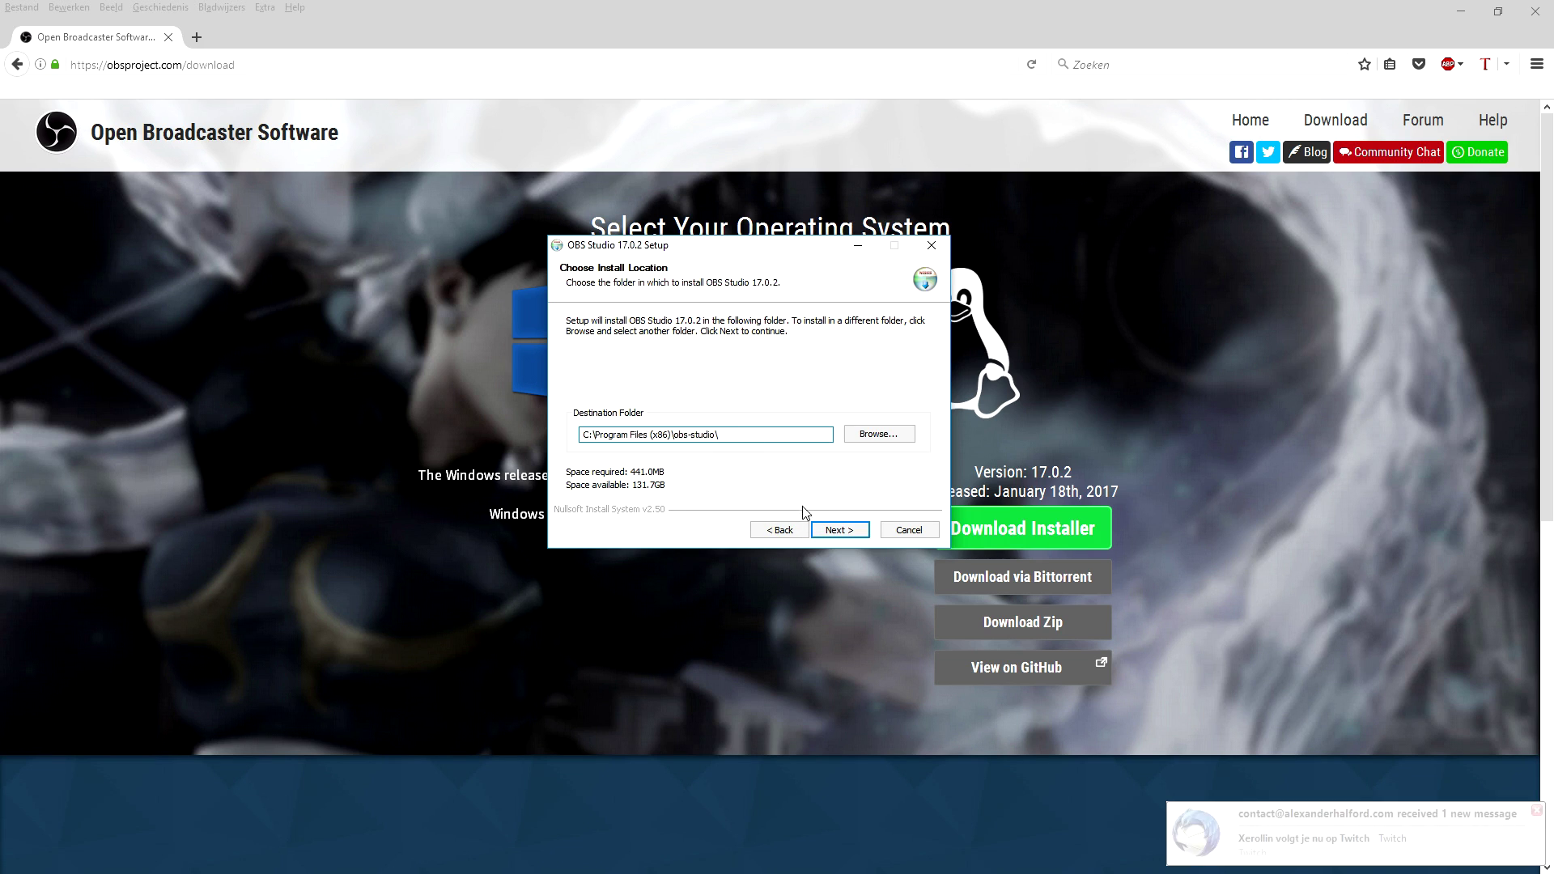
left_click(1536, 811)
left_click(842, 530)
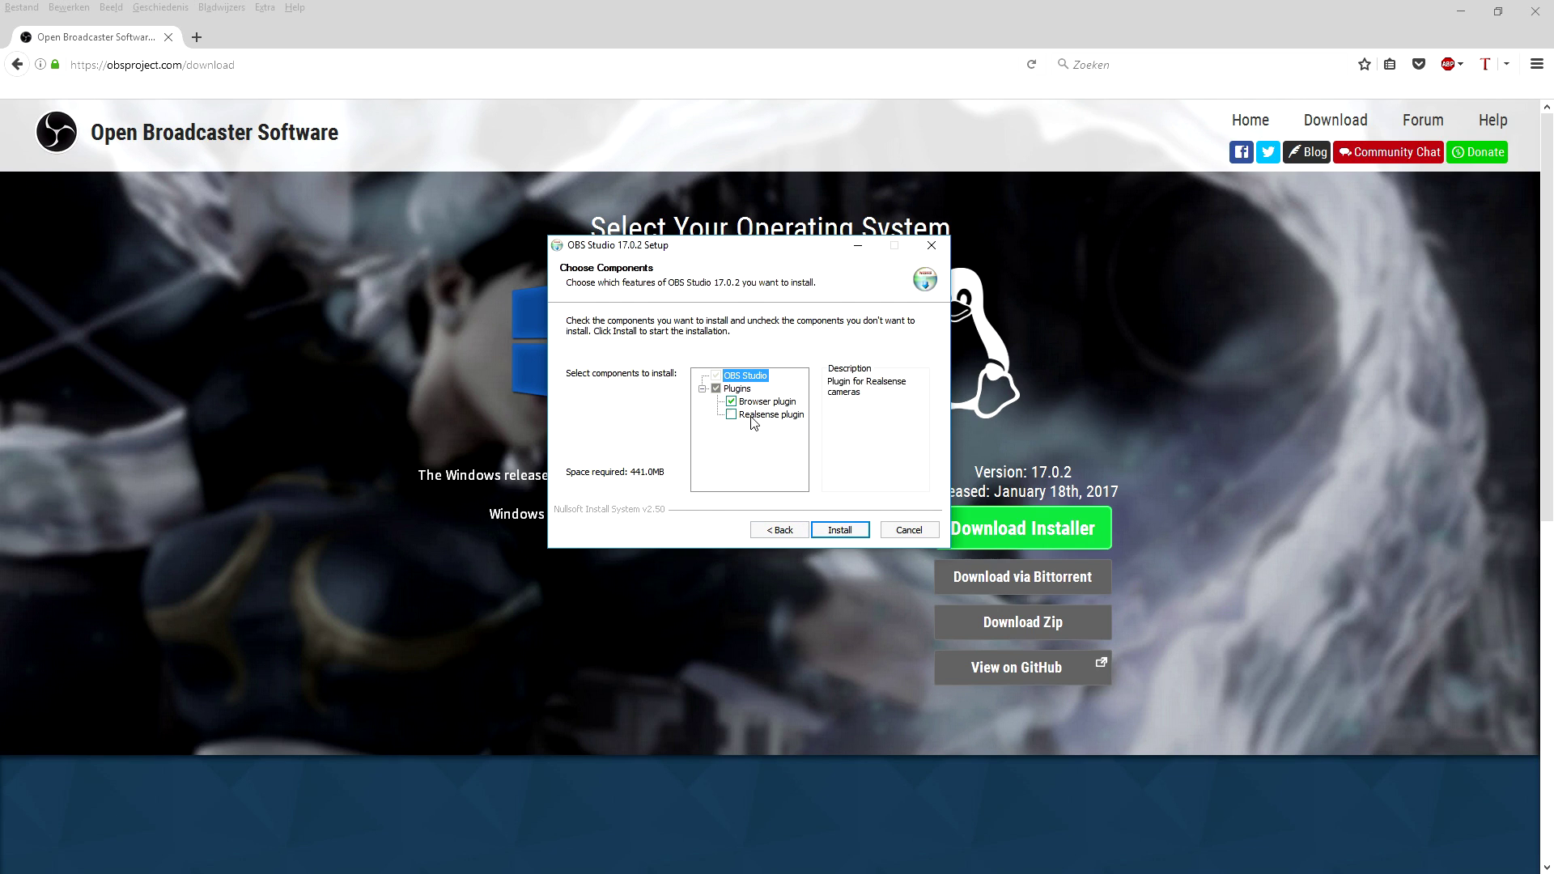
left_click(850, 533)
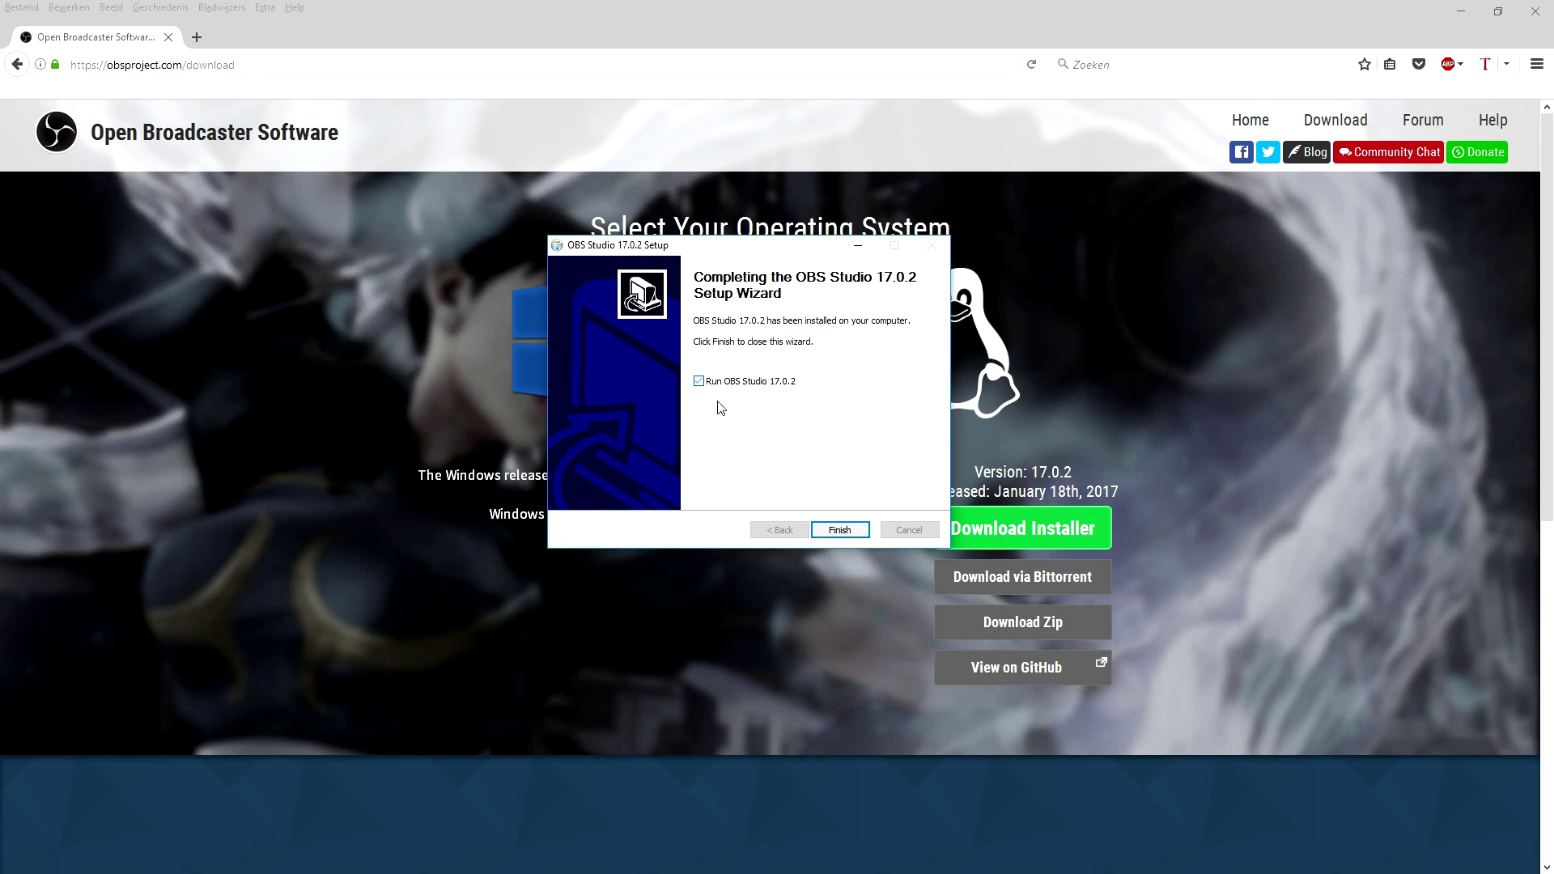
left_click(838, 530)
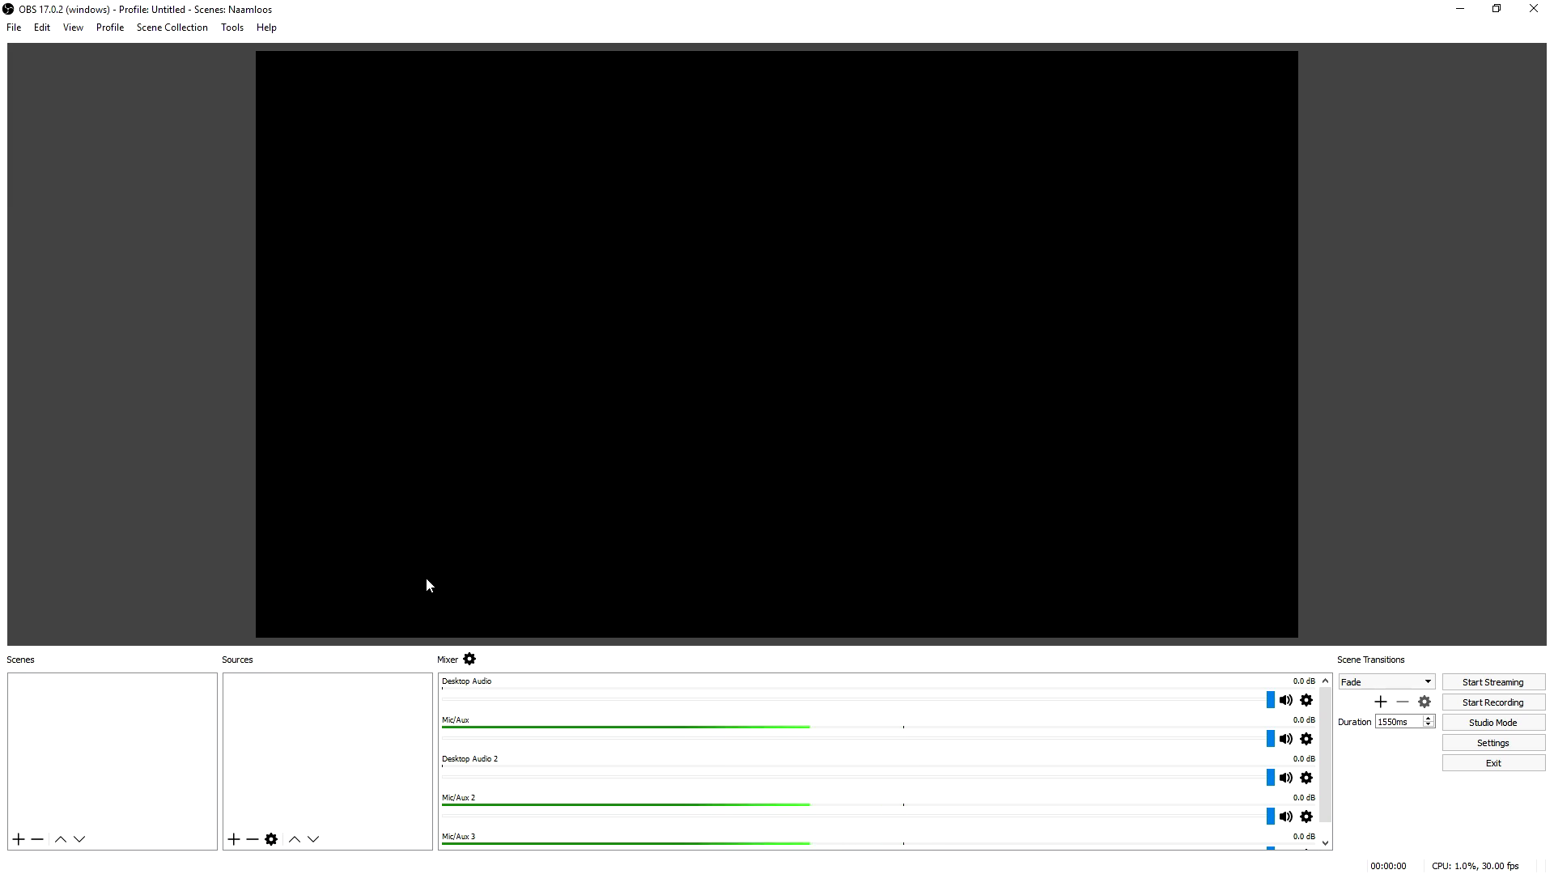
In Simple output mode, change the Video Bitrate from 3500 to 2000 and apply it.
left_click(13, 27)
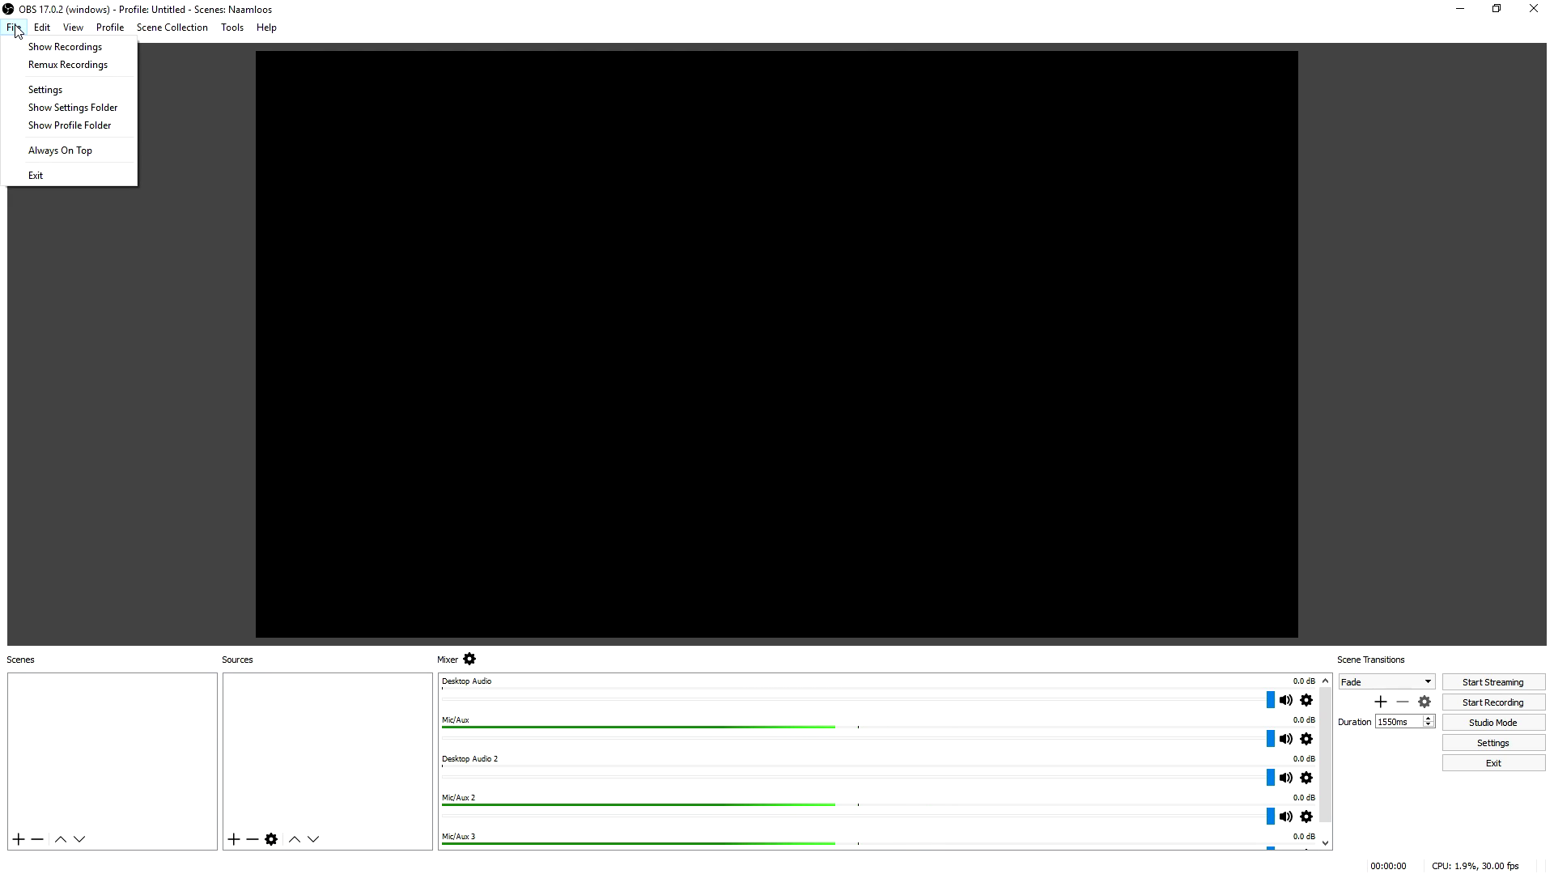
left_click(43, 91)
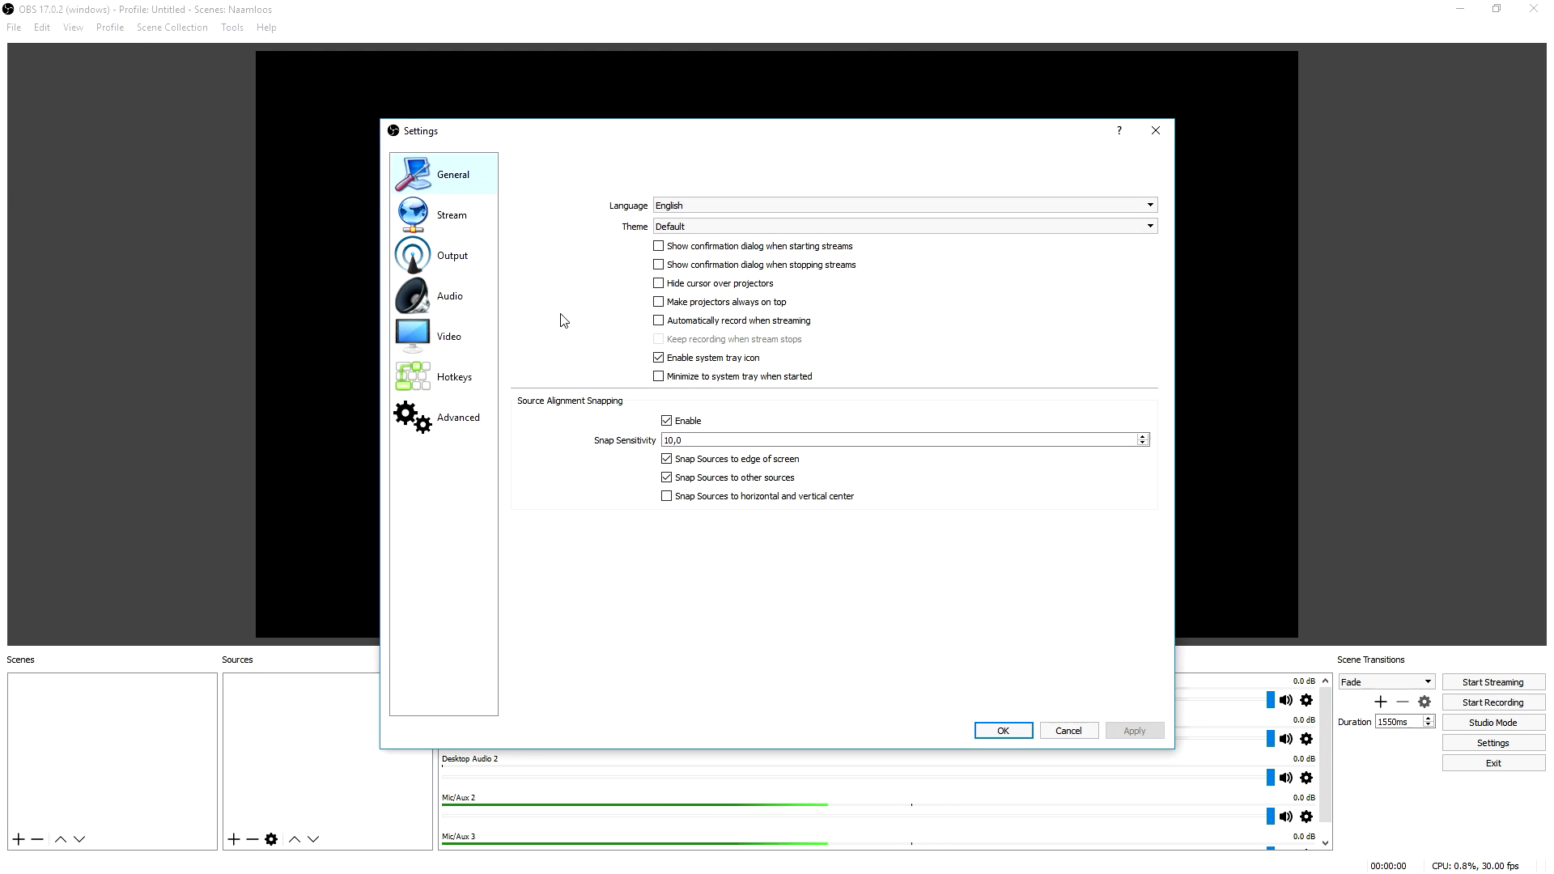
left_click(476, 257)
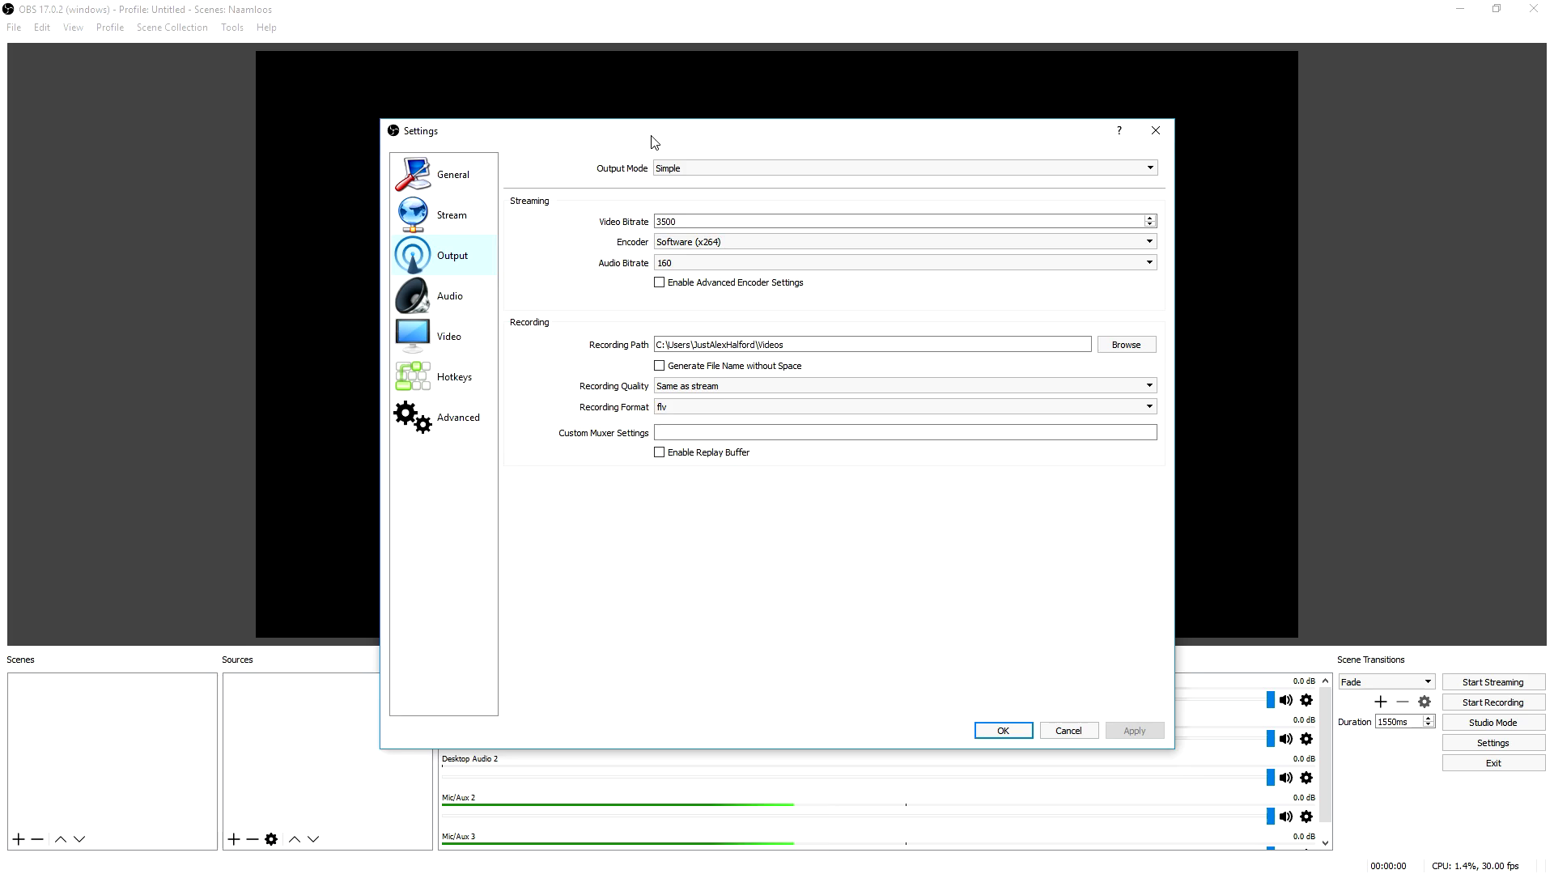
left_click_drag(648, 132, 674, 146)
left_click(732, 183)
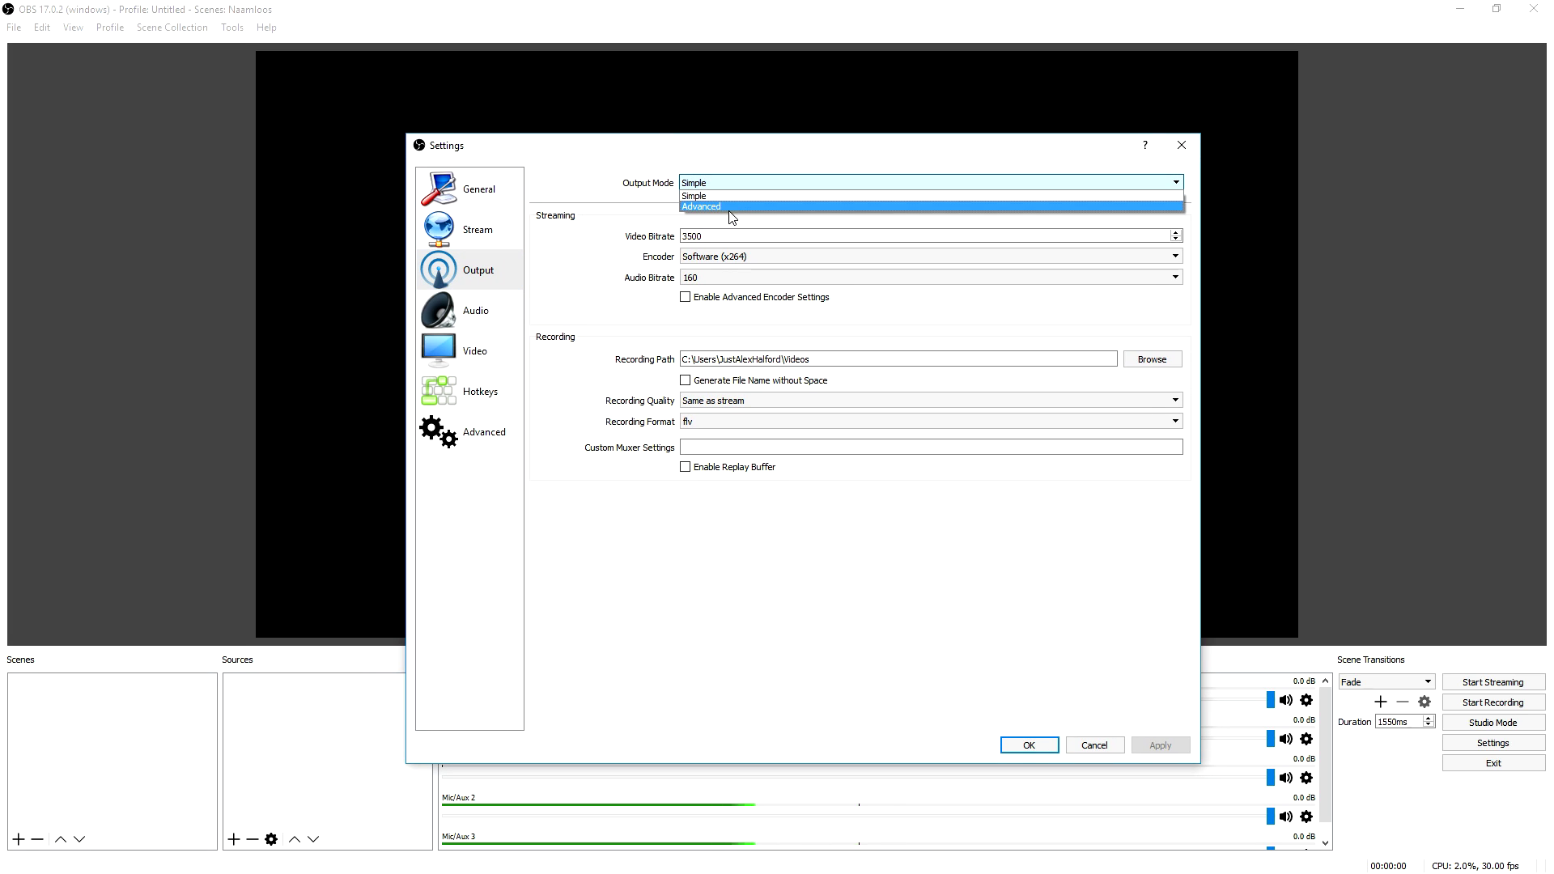
left_click(732, 196)
left_click(723, 233)
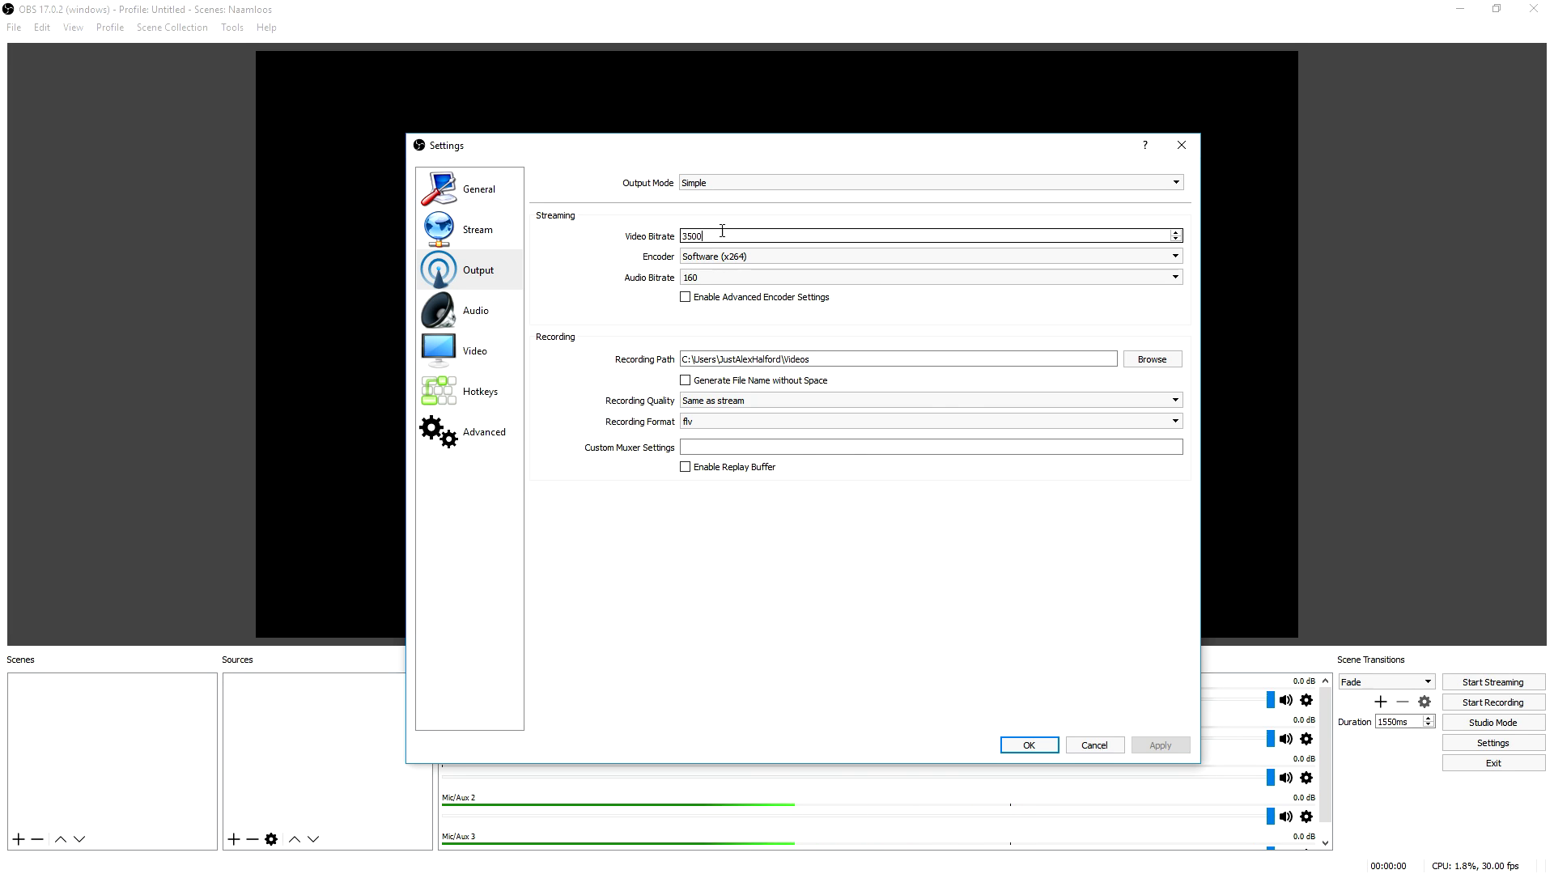
double_click(722, 231)
type("2000")
left_click(1160, 745)
Save and close Settings, then add a new scene named 'Screen'.
left_click(1029, 745)
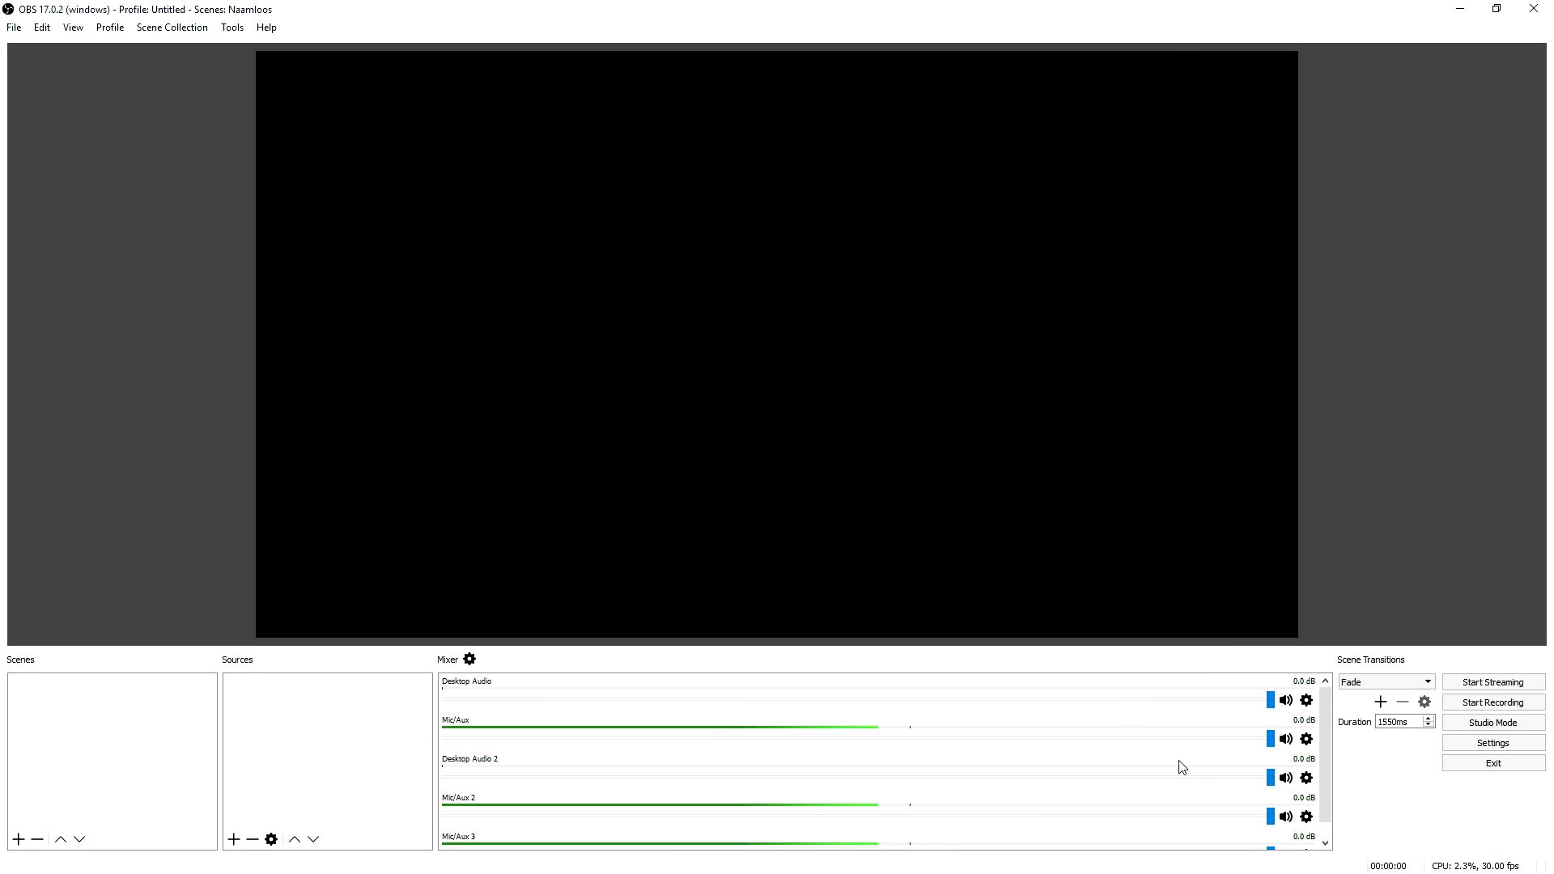
right_click(103, 722)
left_click(130, 728)
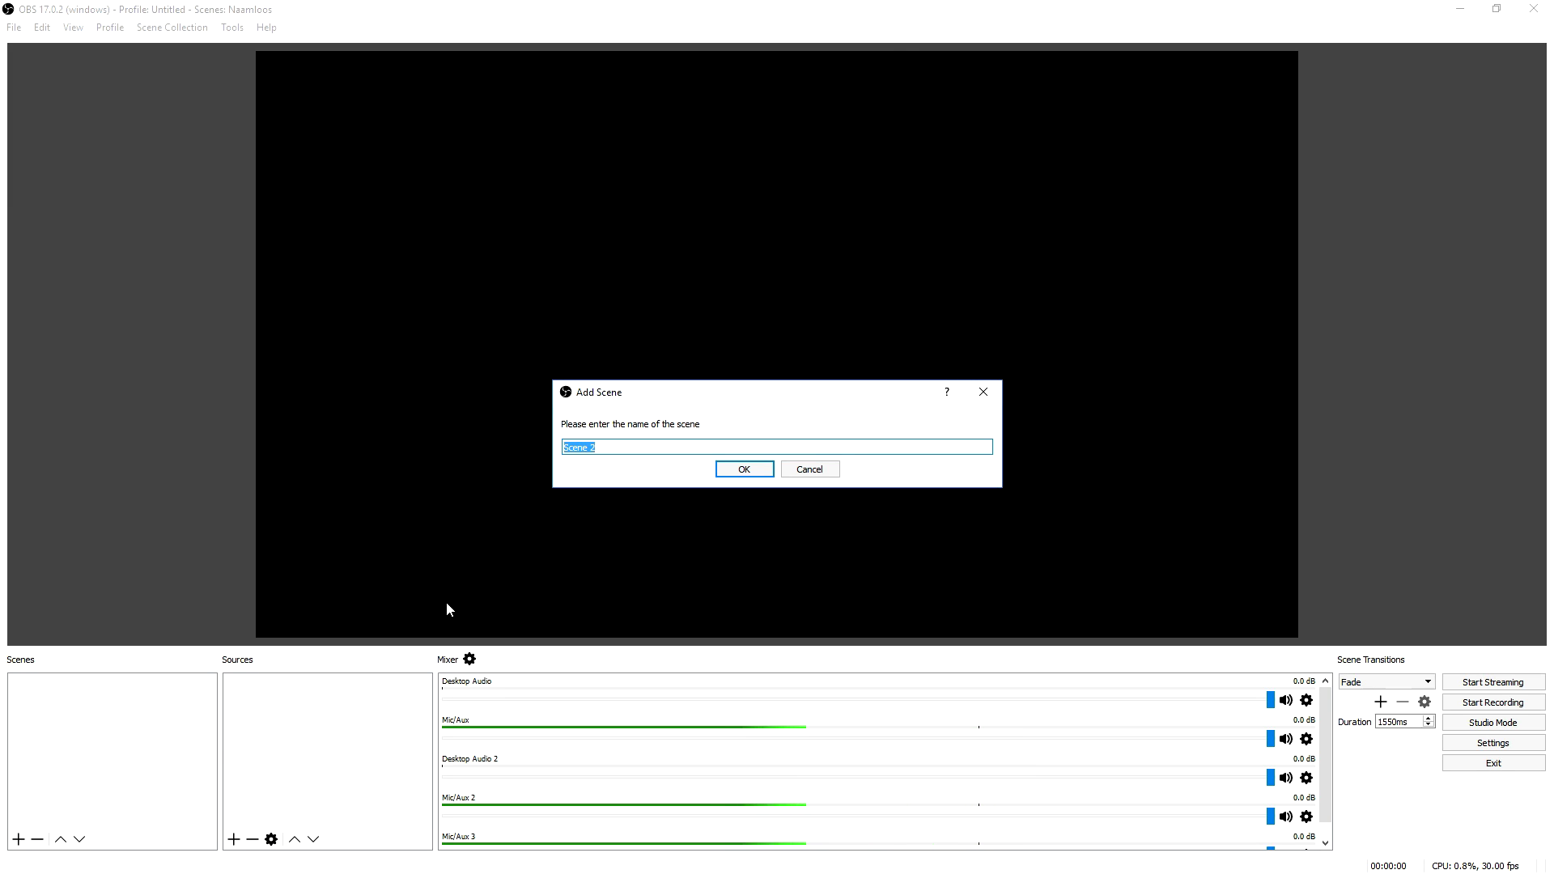
type("Screen")
key("Return")
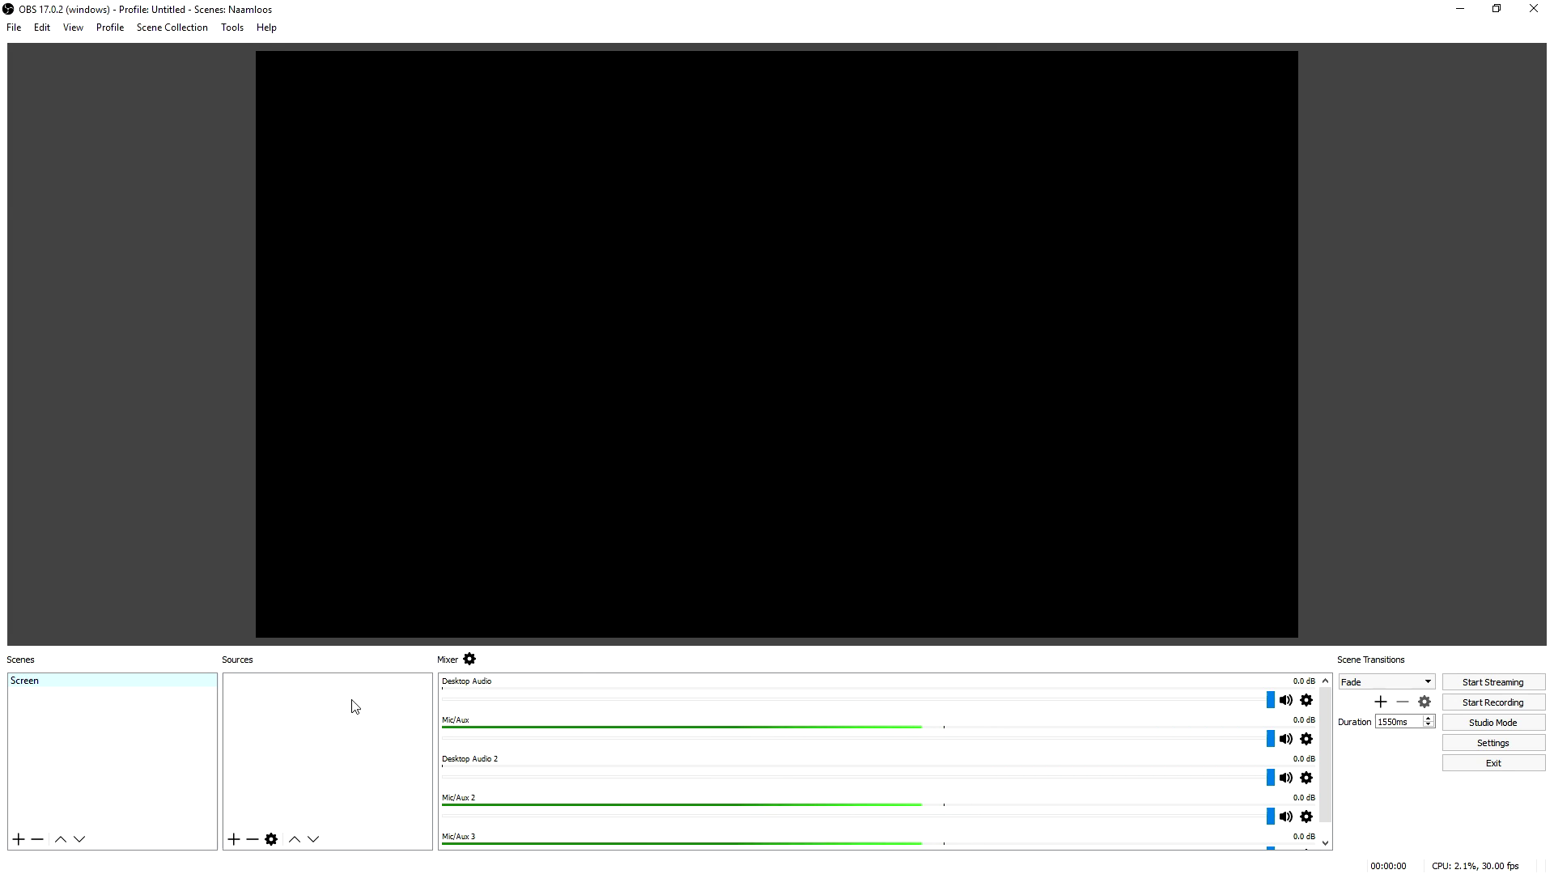
Add a Display Capture source to the Screen scene with its default properties.
right_click(323, 711)
mouse_move(347, 726)
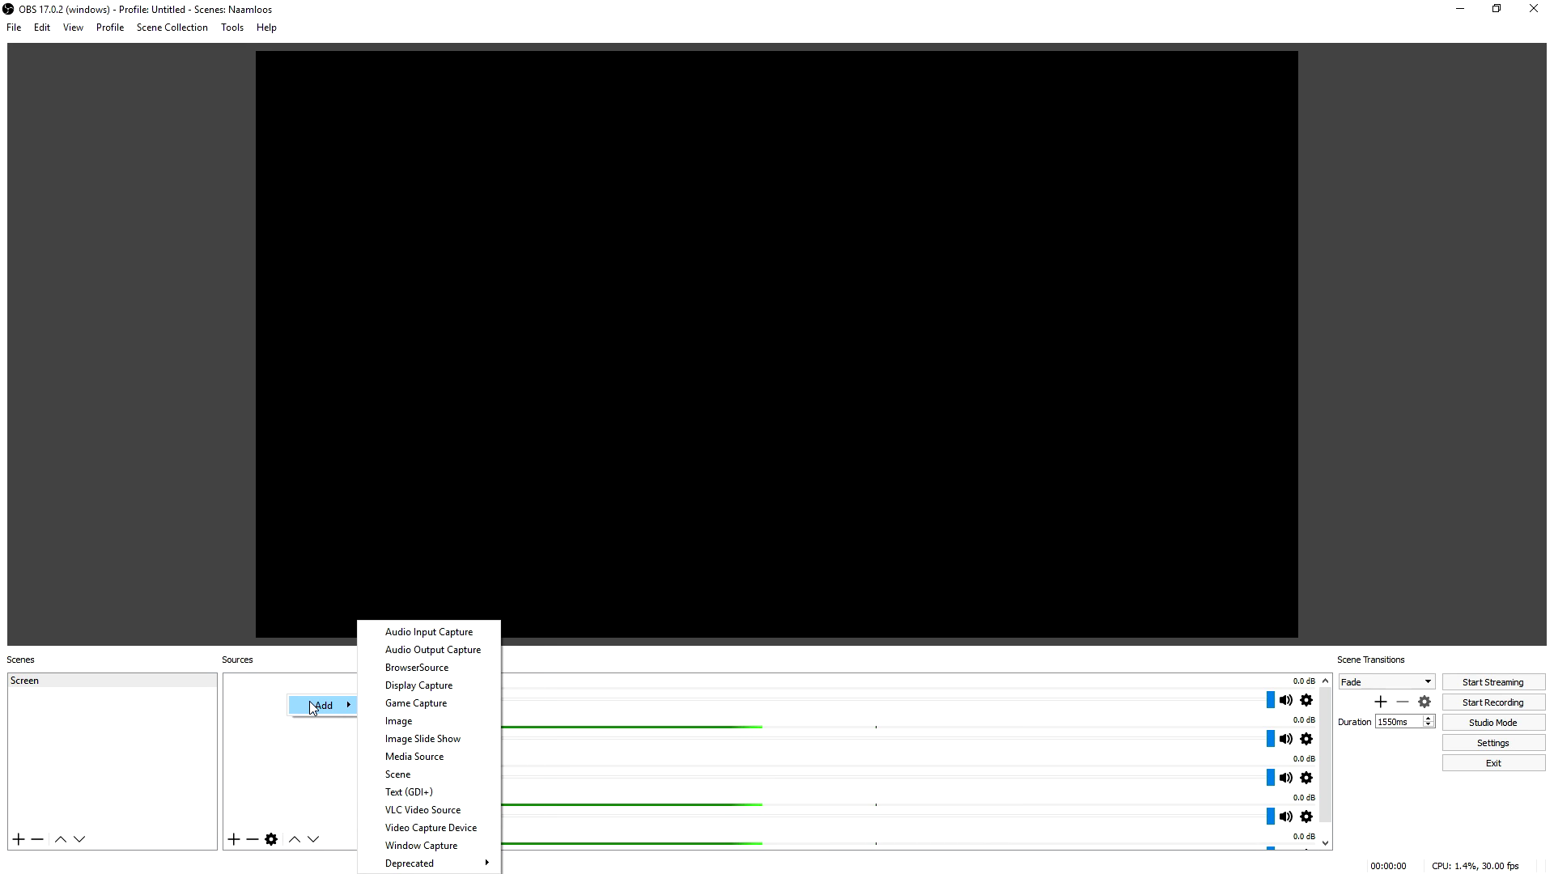
left_click(434, 693)
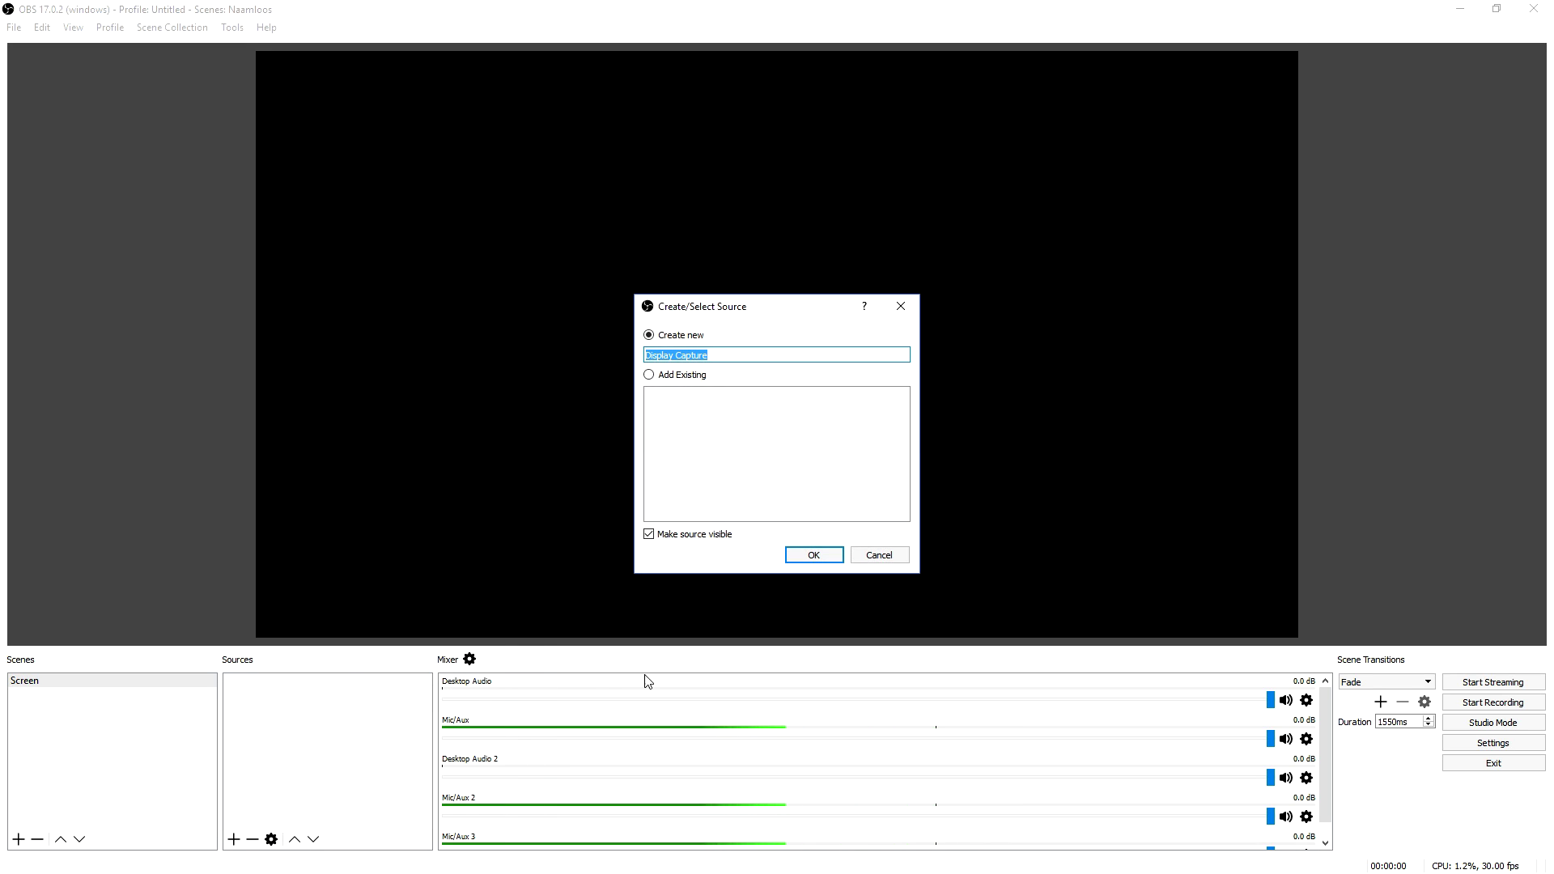
left_click(811, 555)
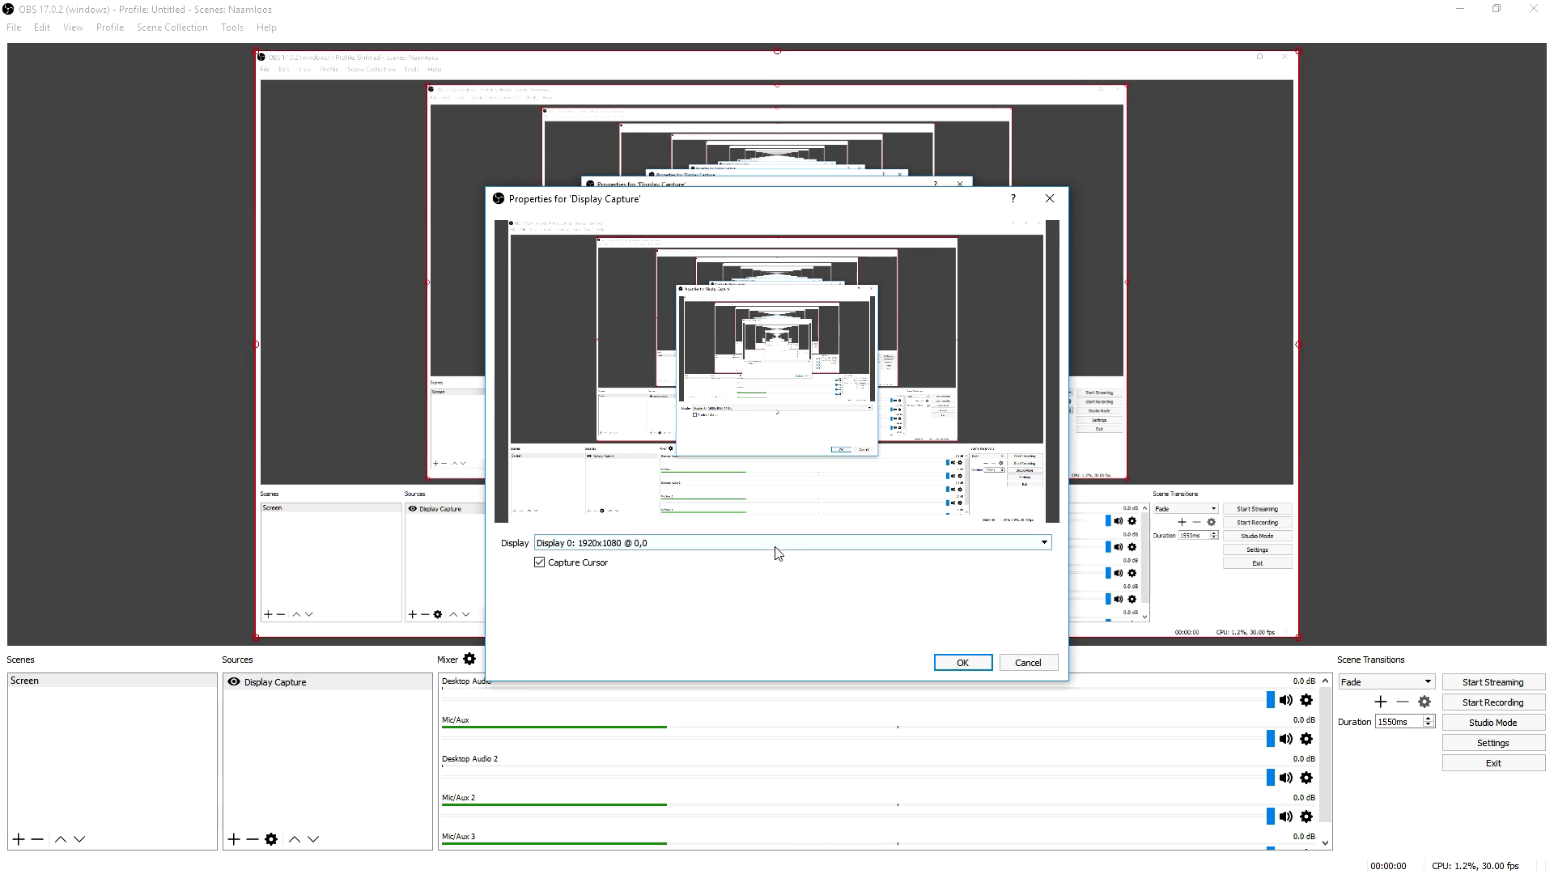
left_click(962, 662)
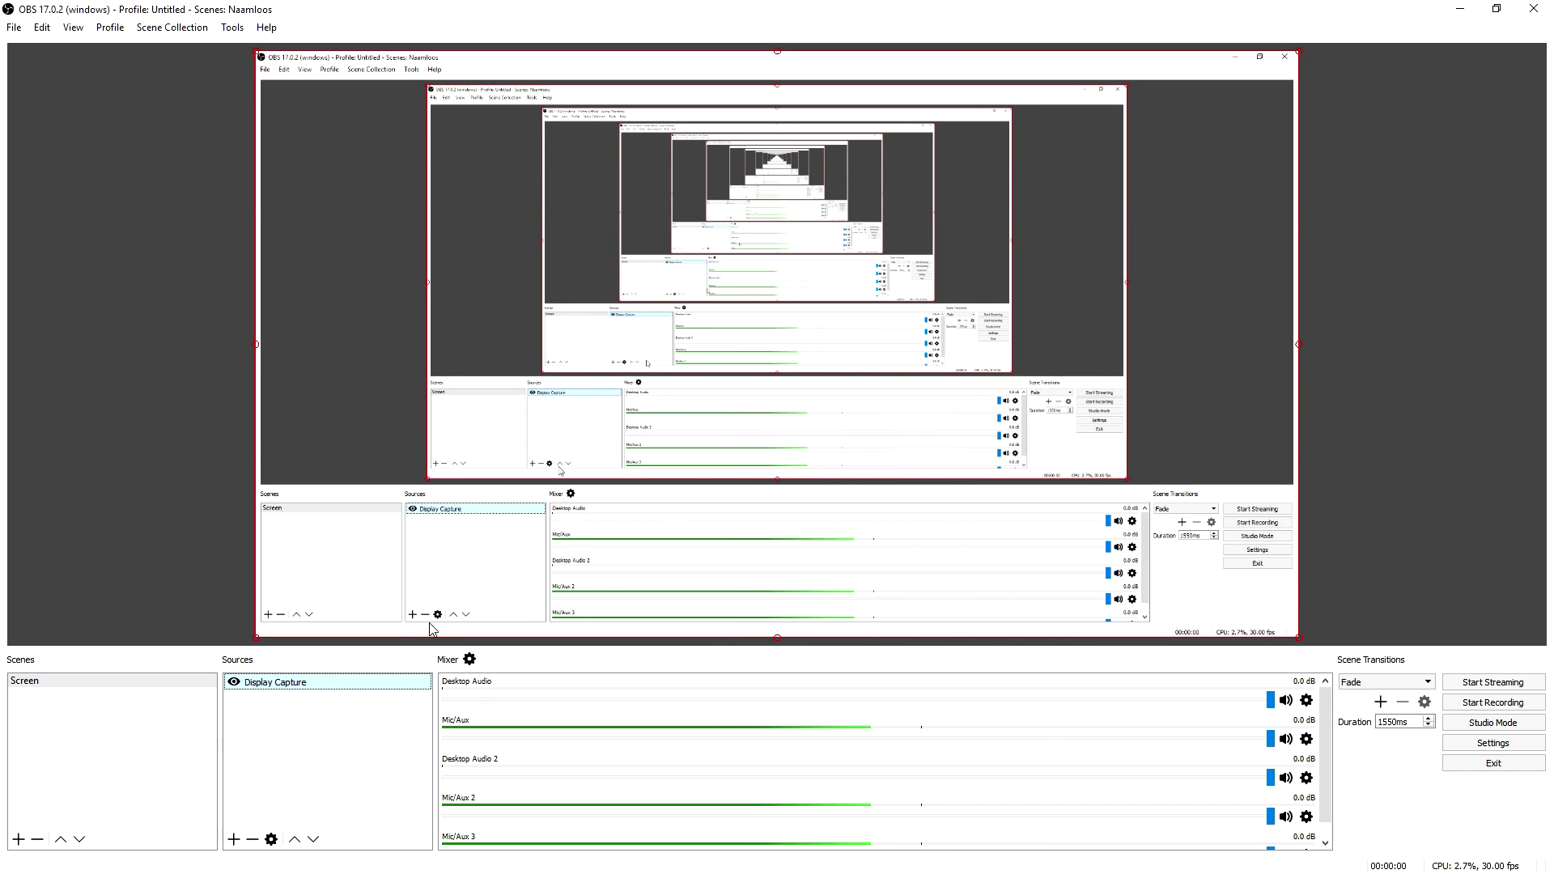
Switch the Display Capture source to 'Display 1: 1920x1080 @ 1920,0'.
double_click(273, 684)
left_click(629, 543)
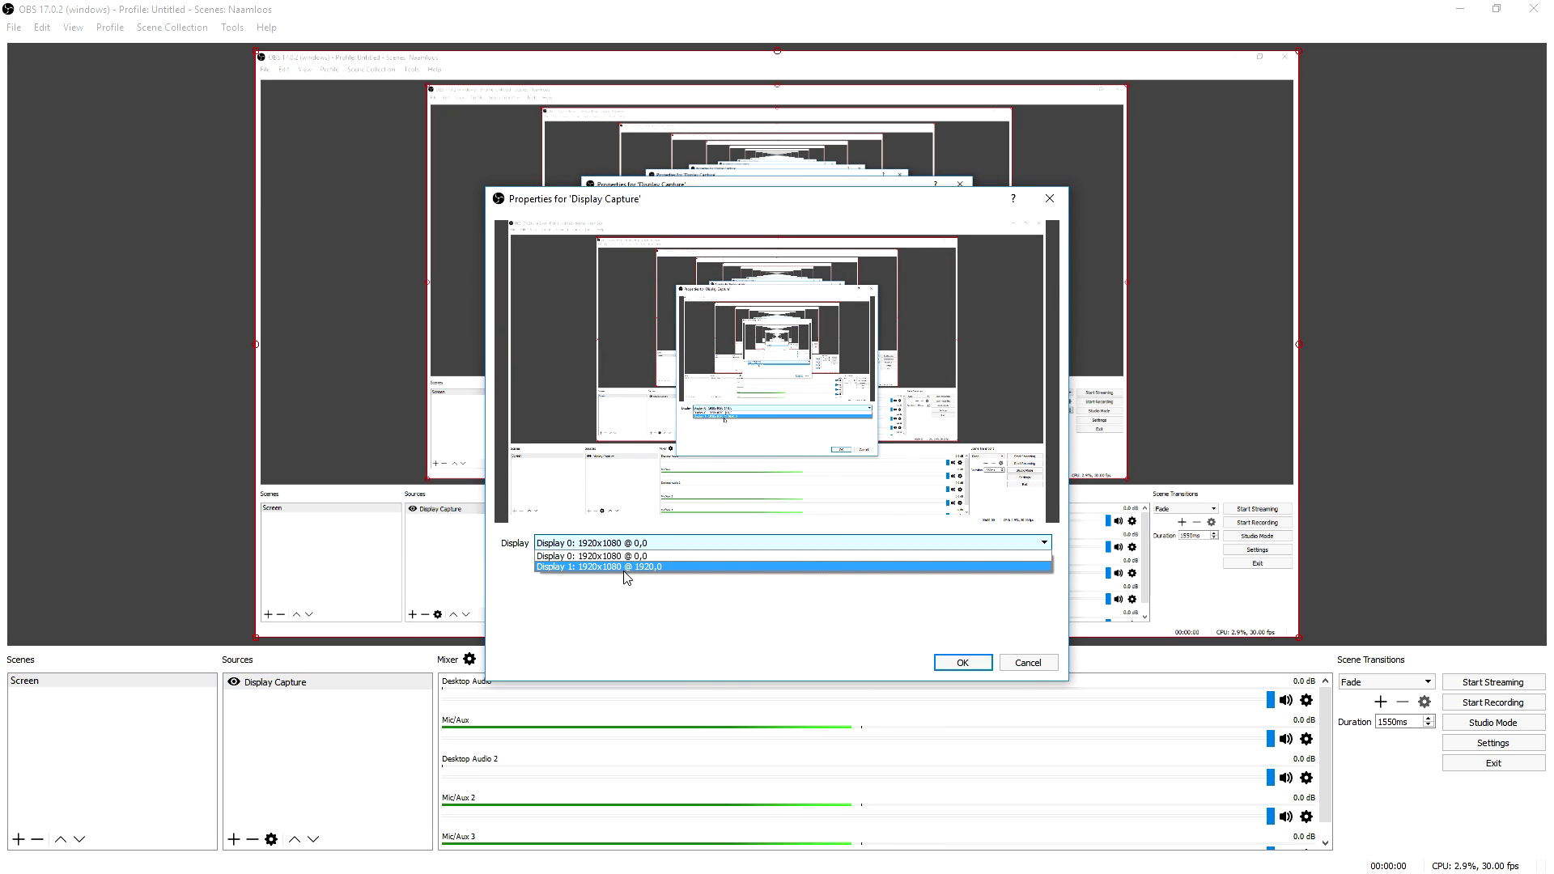
left_click(628, 566)
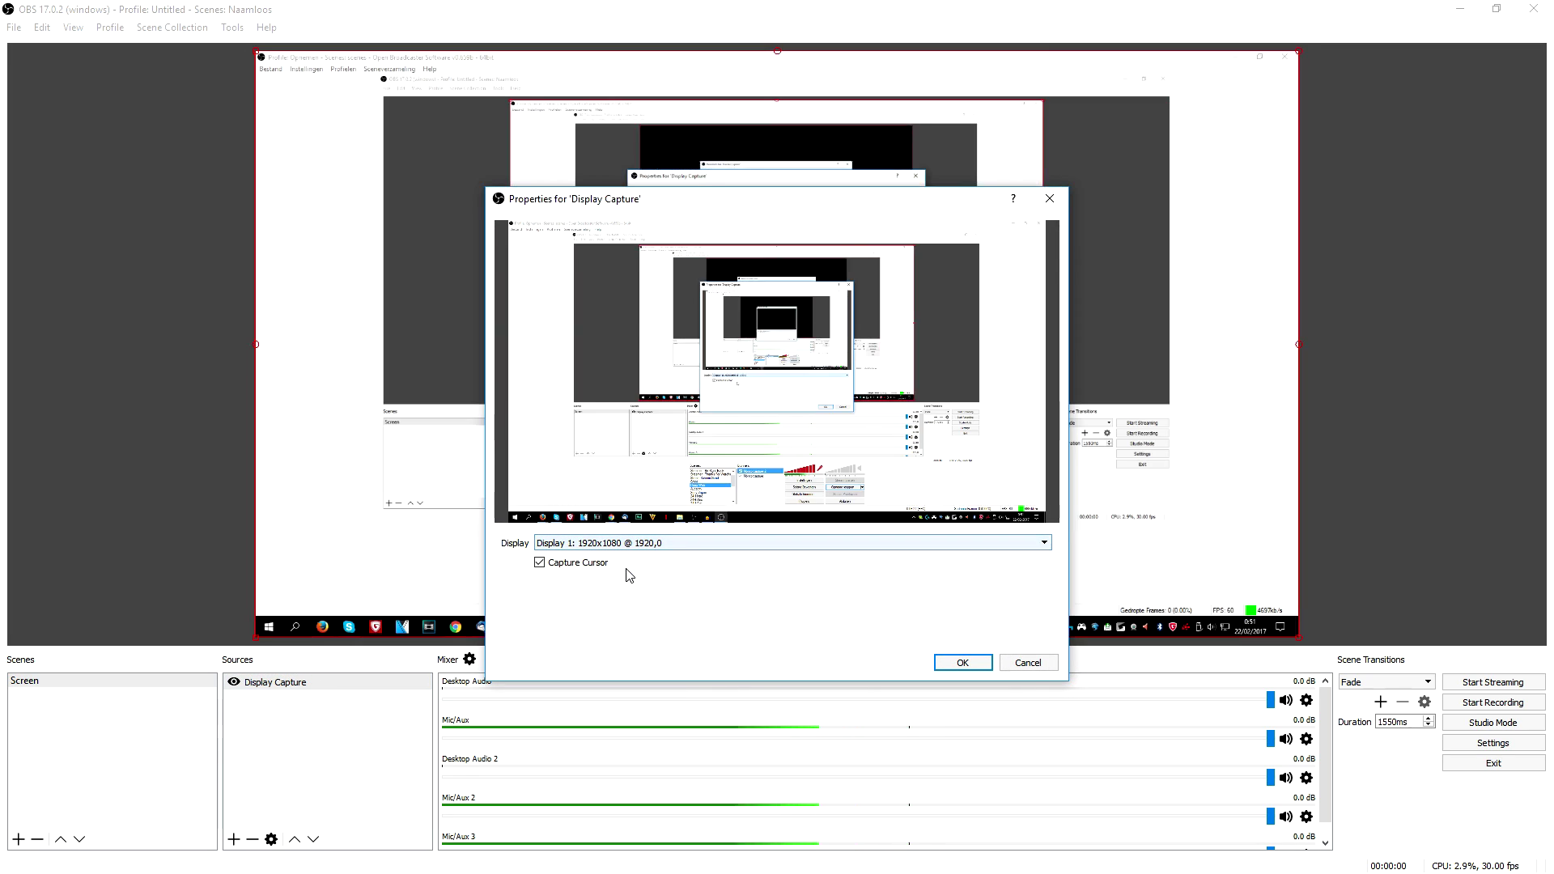
left_click(962, 662)
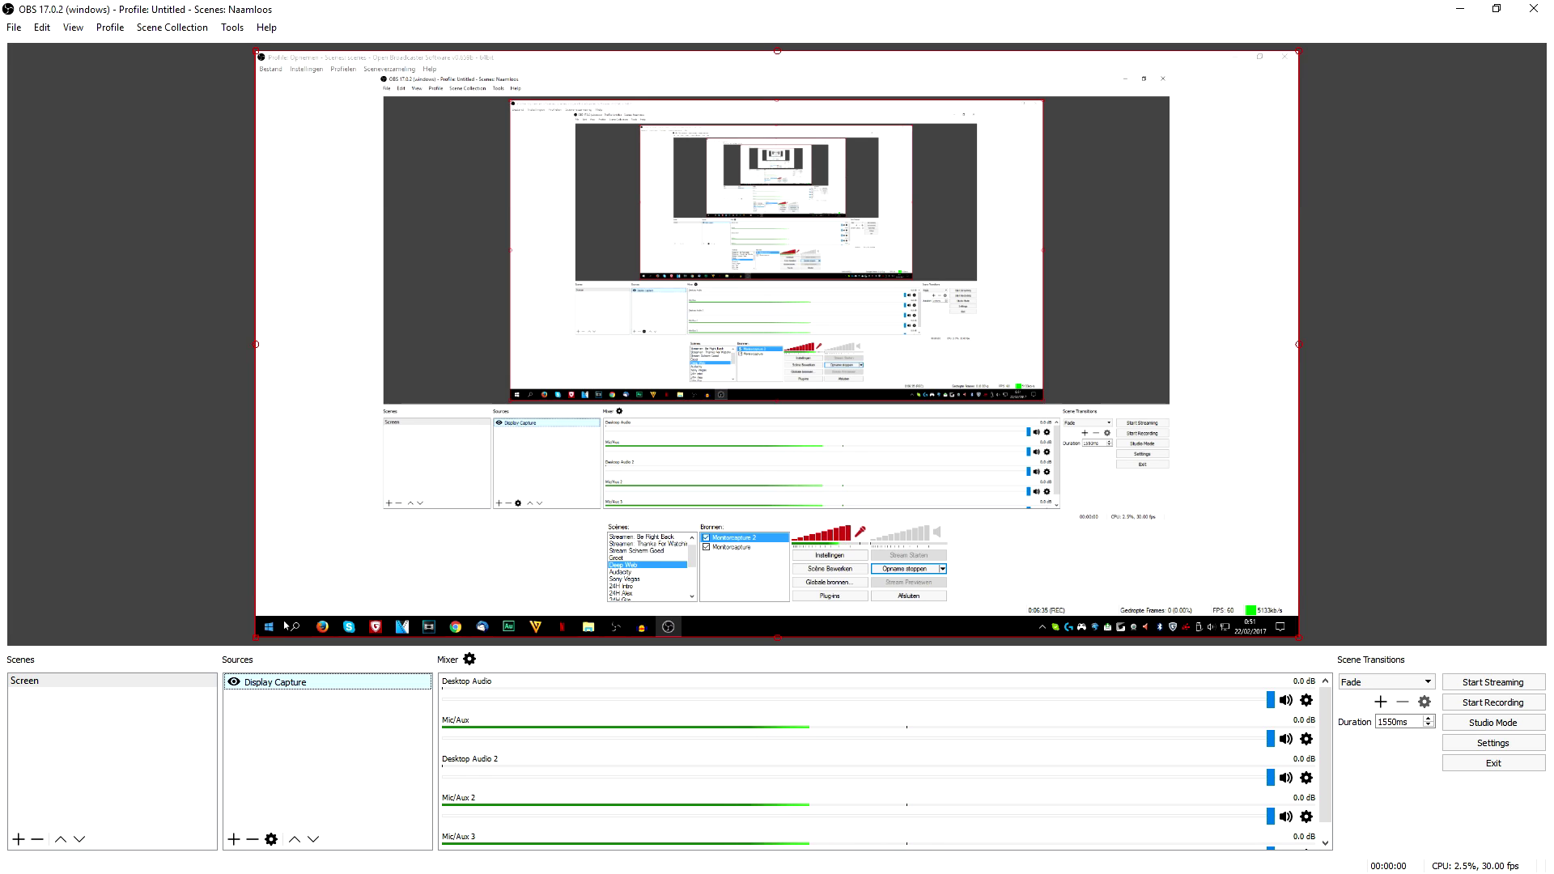
key("alt+Tab")
left_click_drag(969, 148, 837, 147)
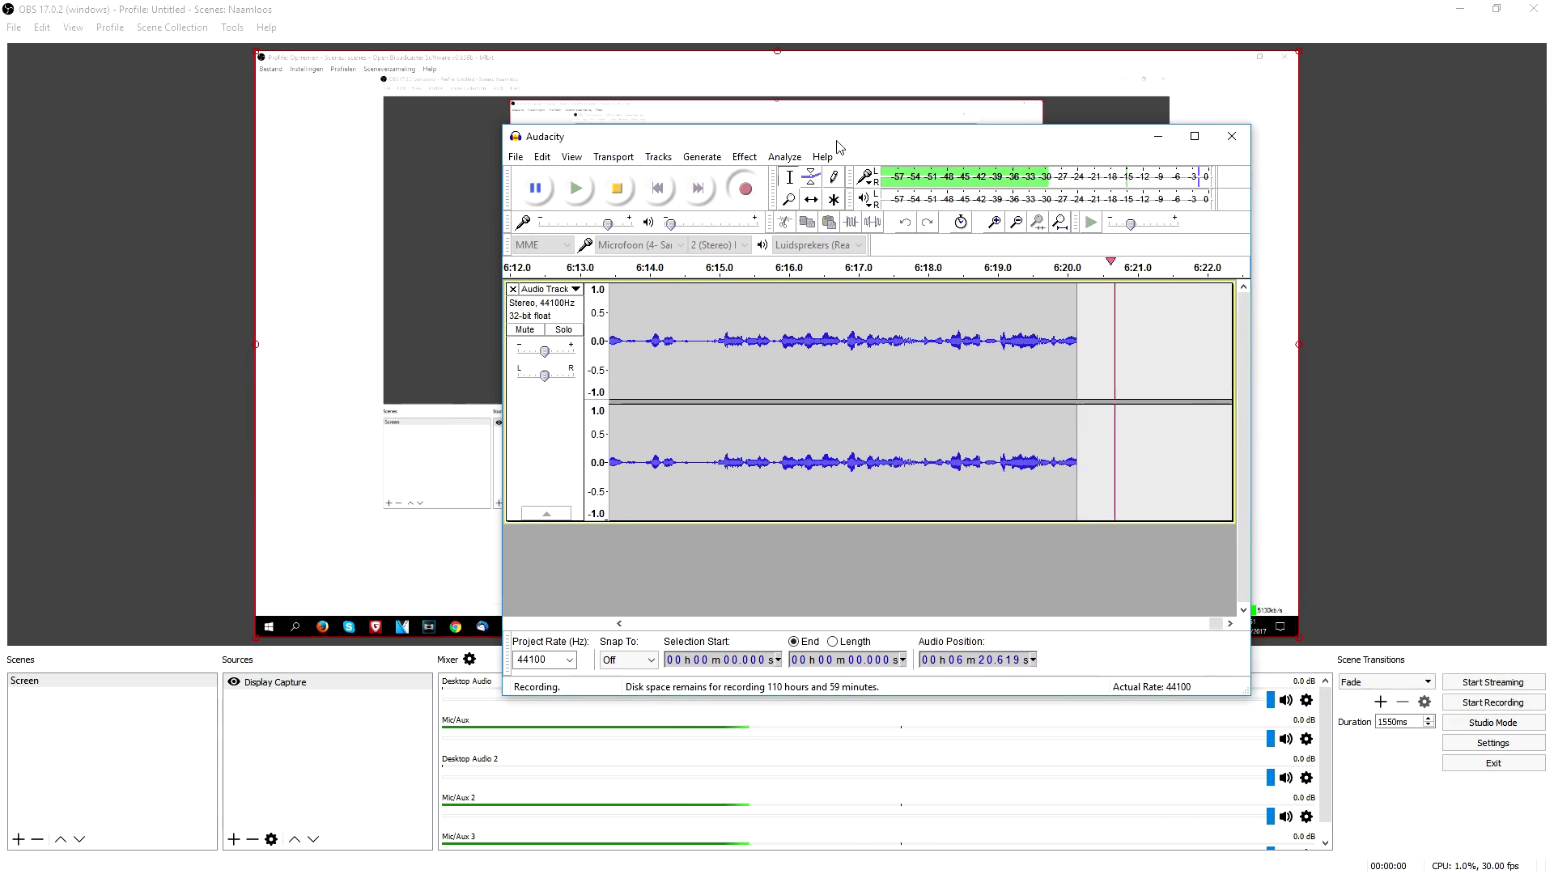
left_click(340, 764)
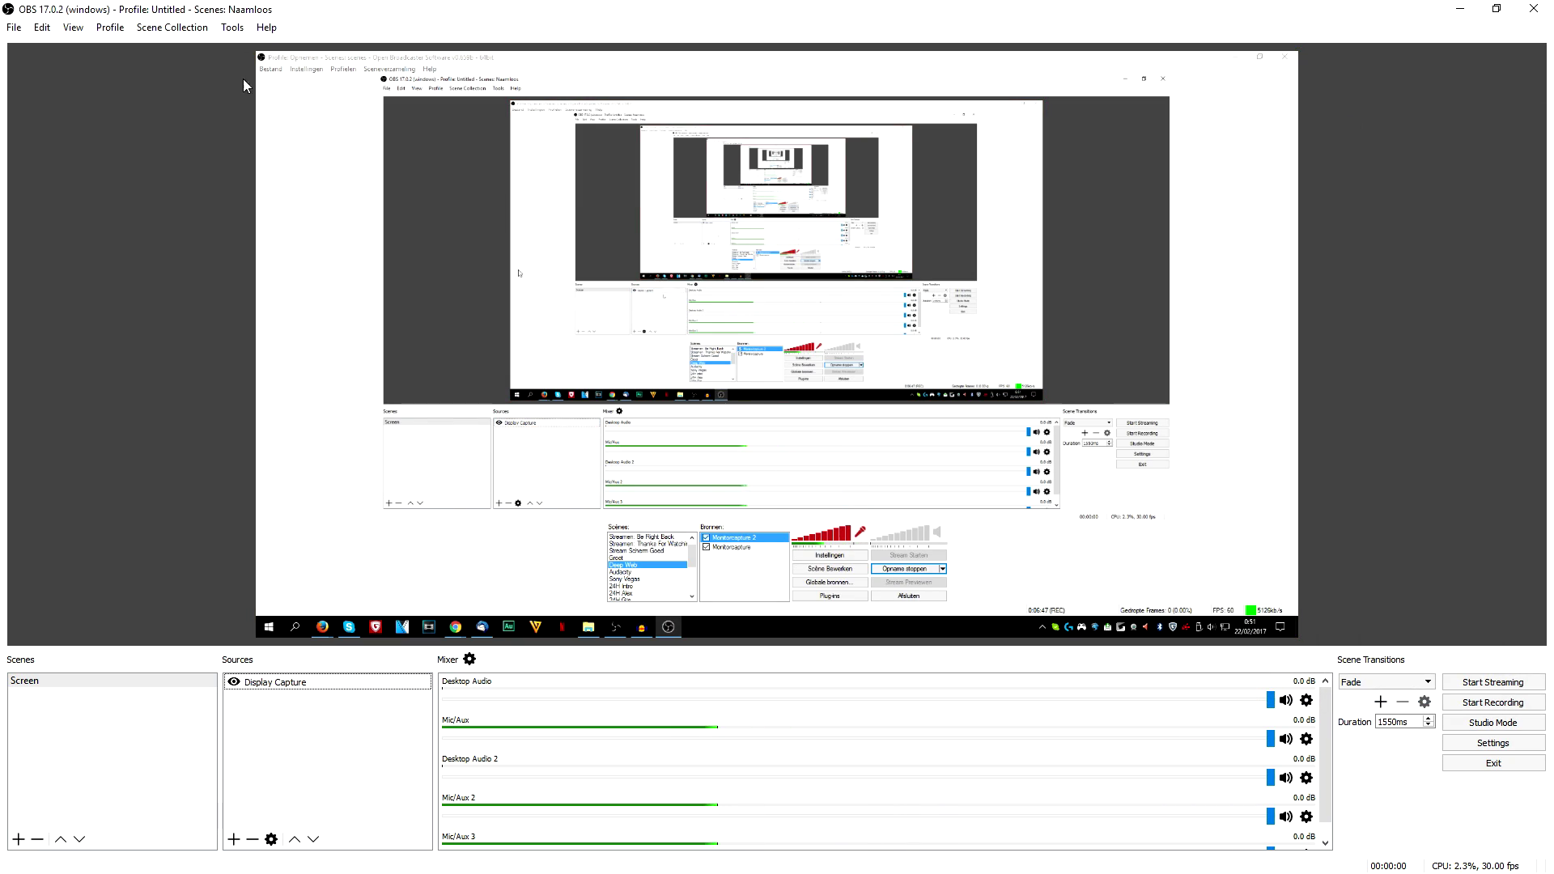
Set the recording path to the Bureaublad (Desktop) folder in Output settings.
left_click(42, 26)
mouse_move(14, 26)
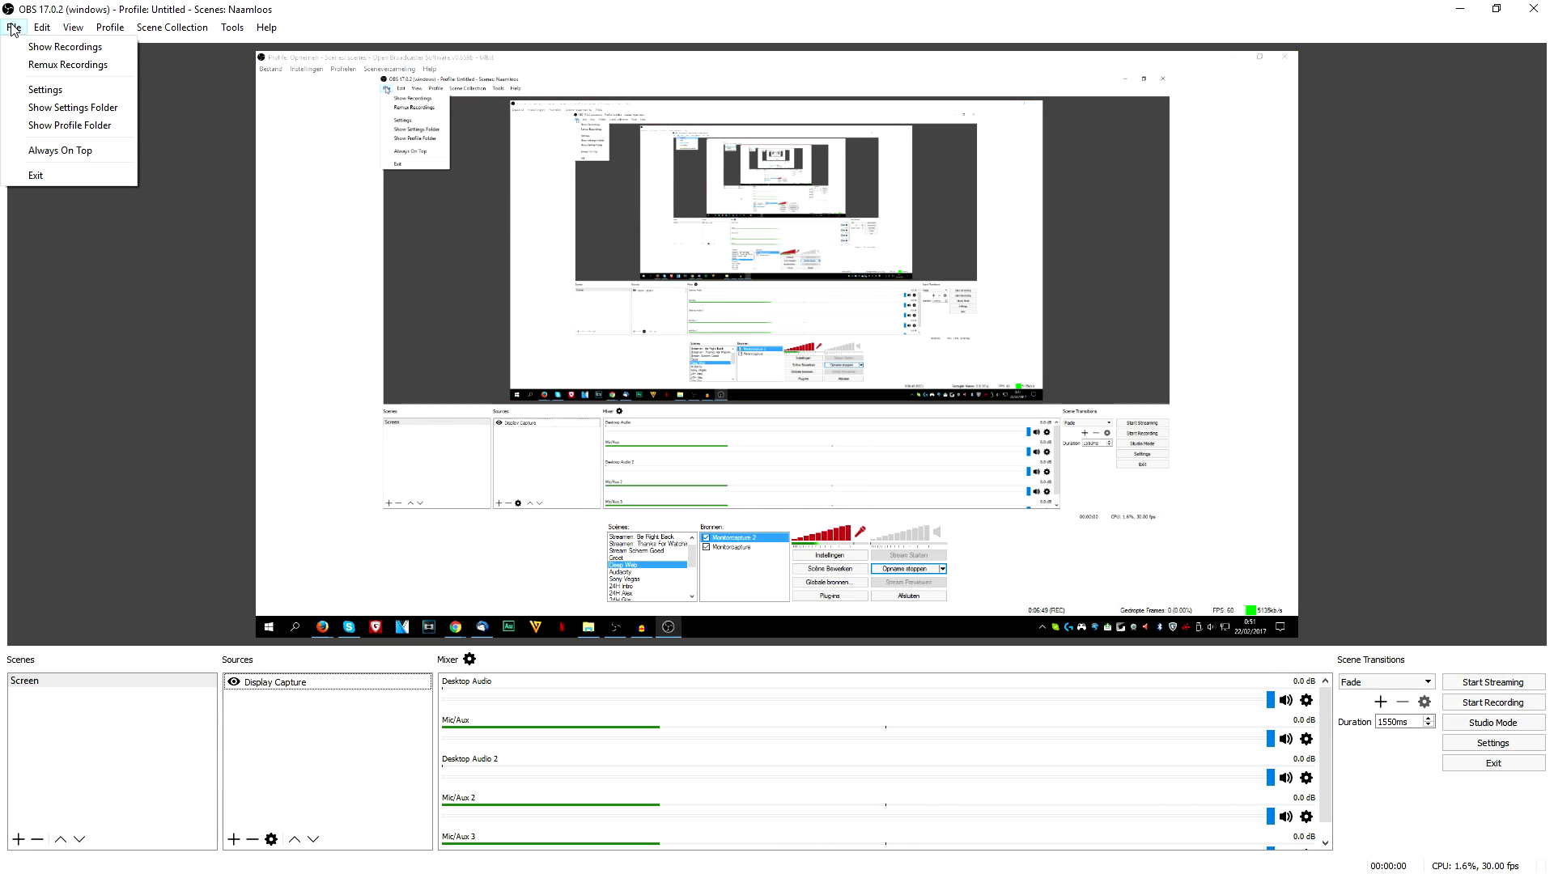
left_click(36, 91)
left_click(466, 261)
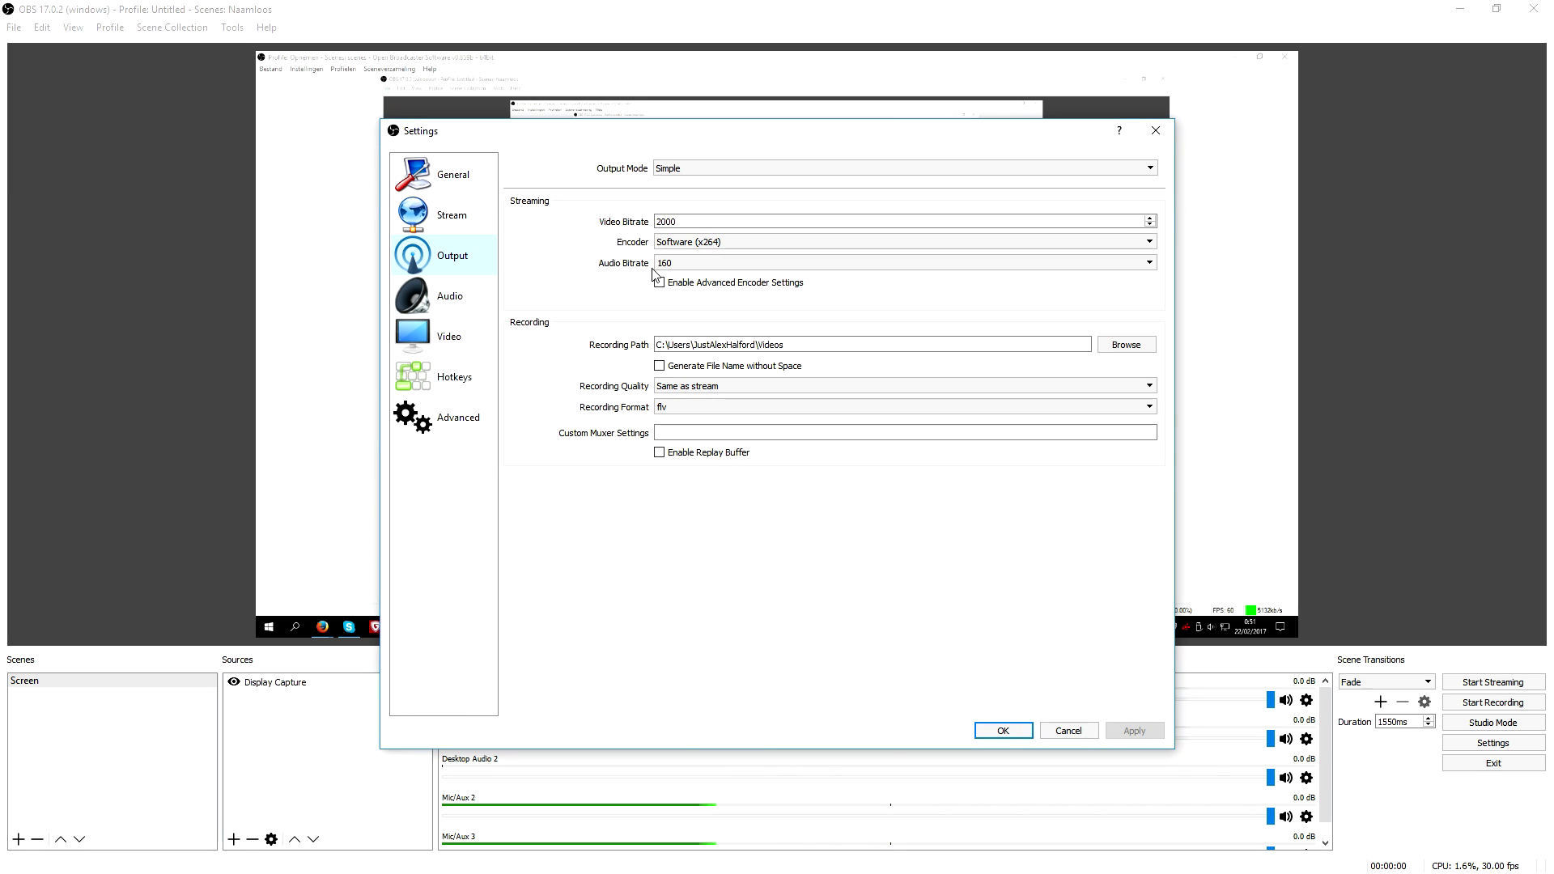
left_click(705, 221)
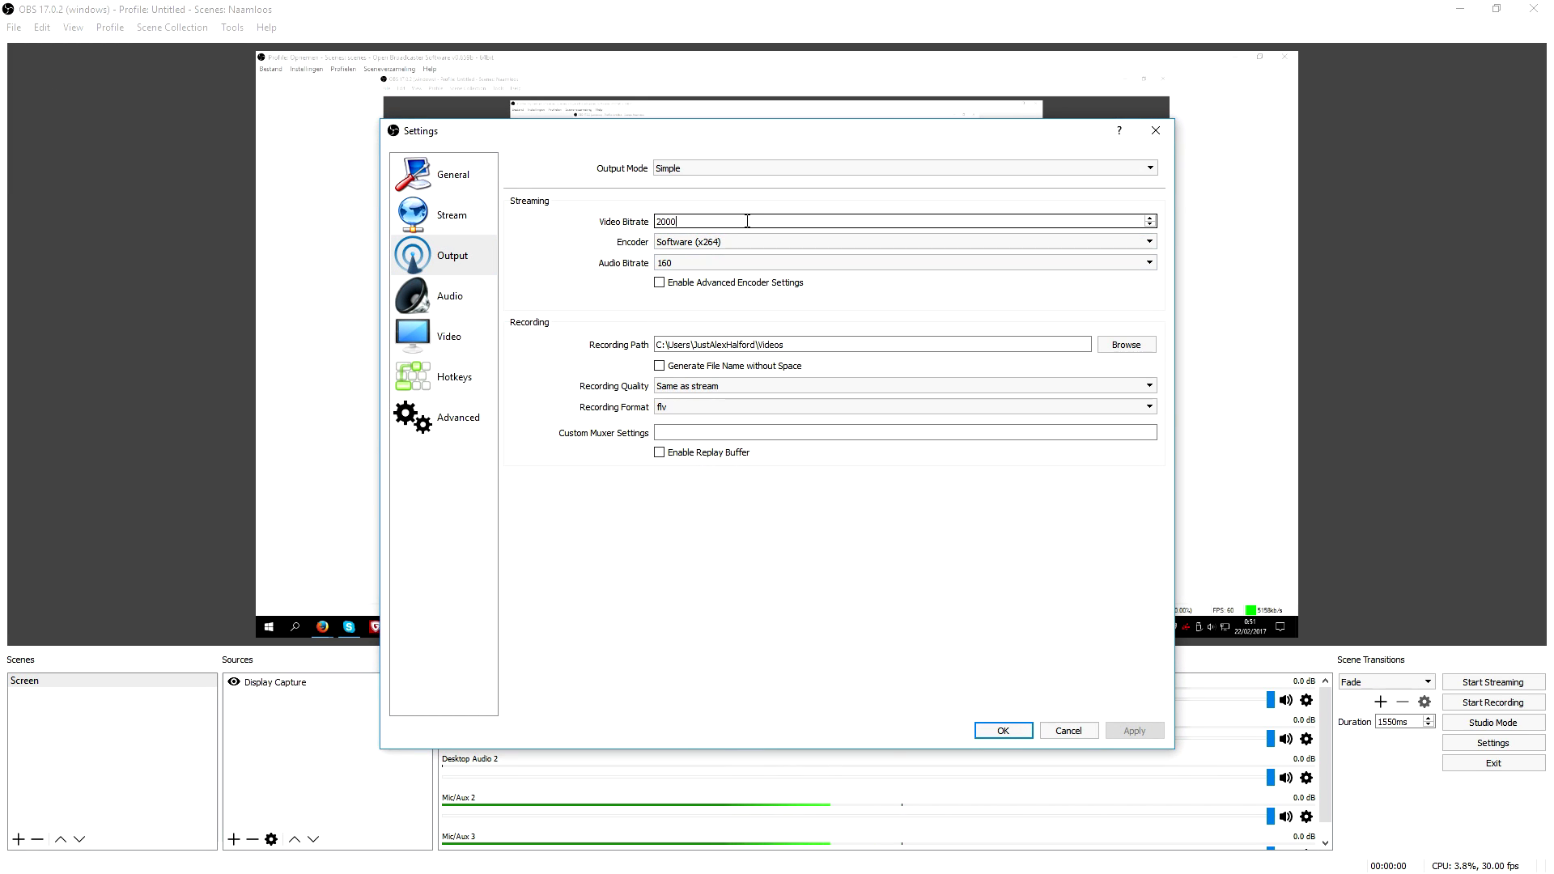
left_click(686, 217)
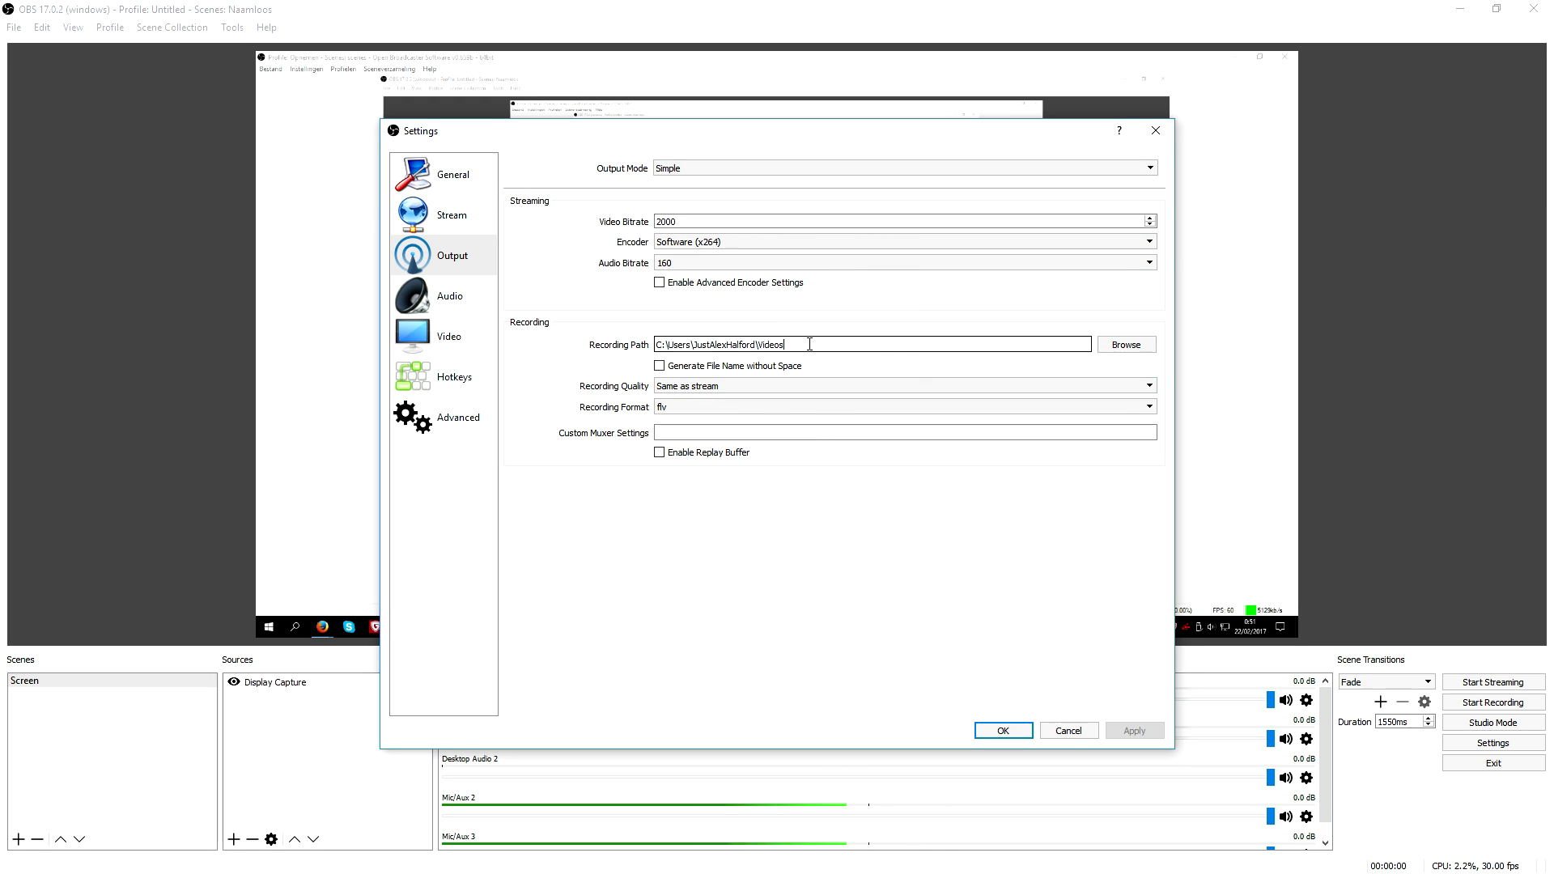
left_click(1126, 345)
scroll(522, 295, "up", 10)
left_click(495, 235)
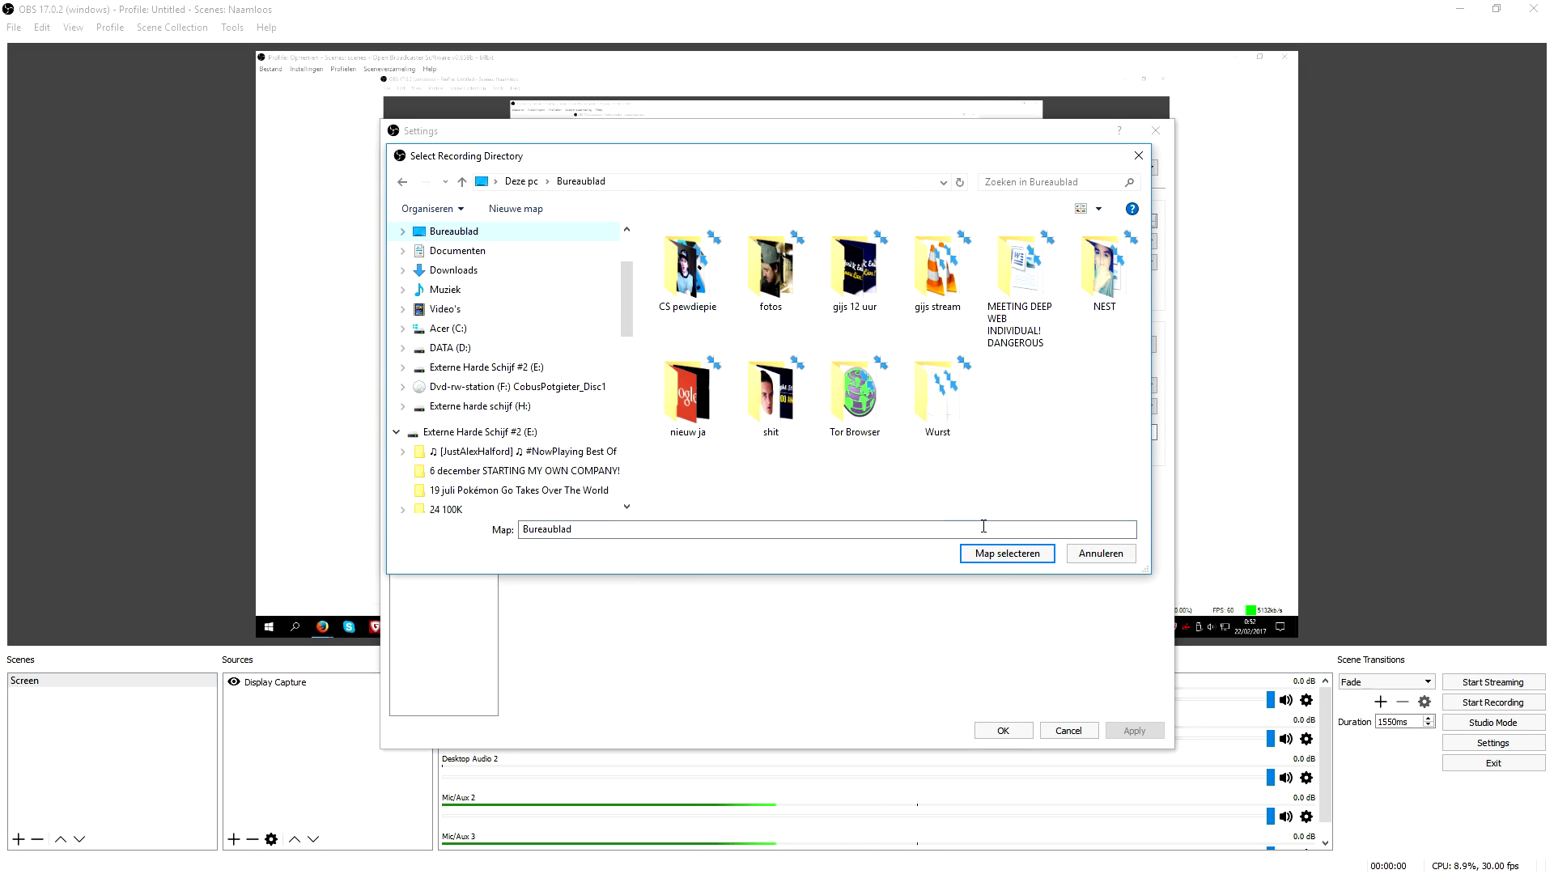
left_click(1007, 554)
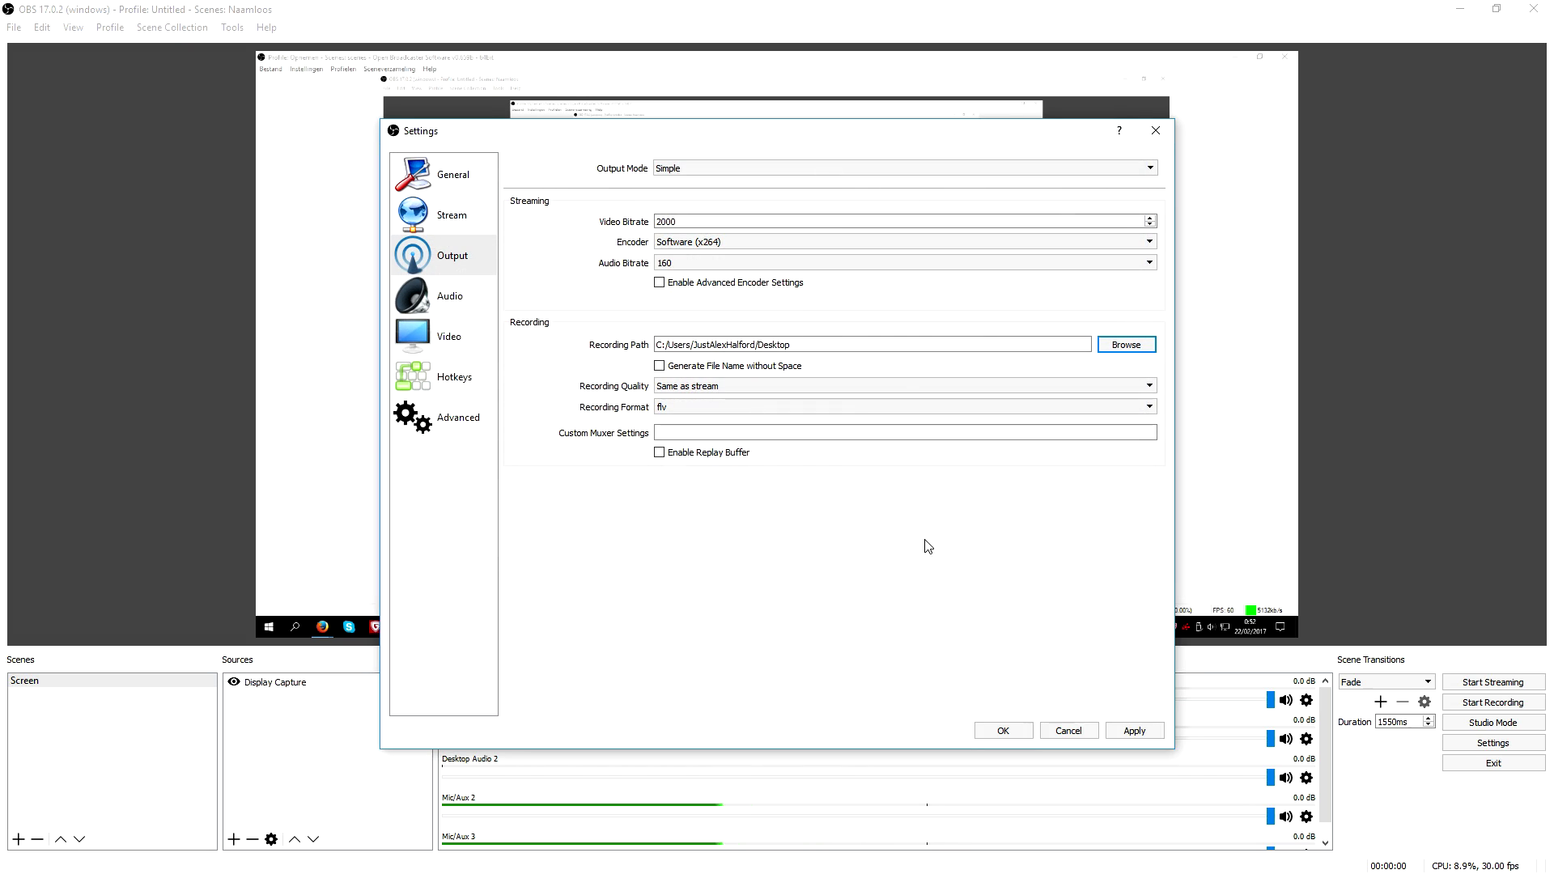
Set Recording Format to mp4 and Recording Quality to High Quality, Medium File Size, and apply.
left_click(681, 406)
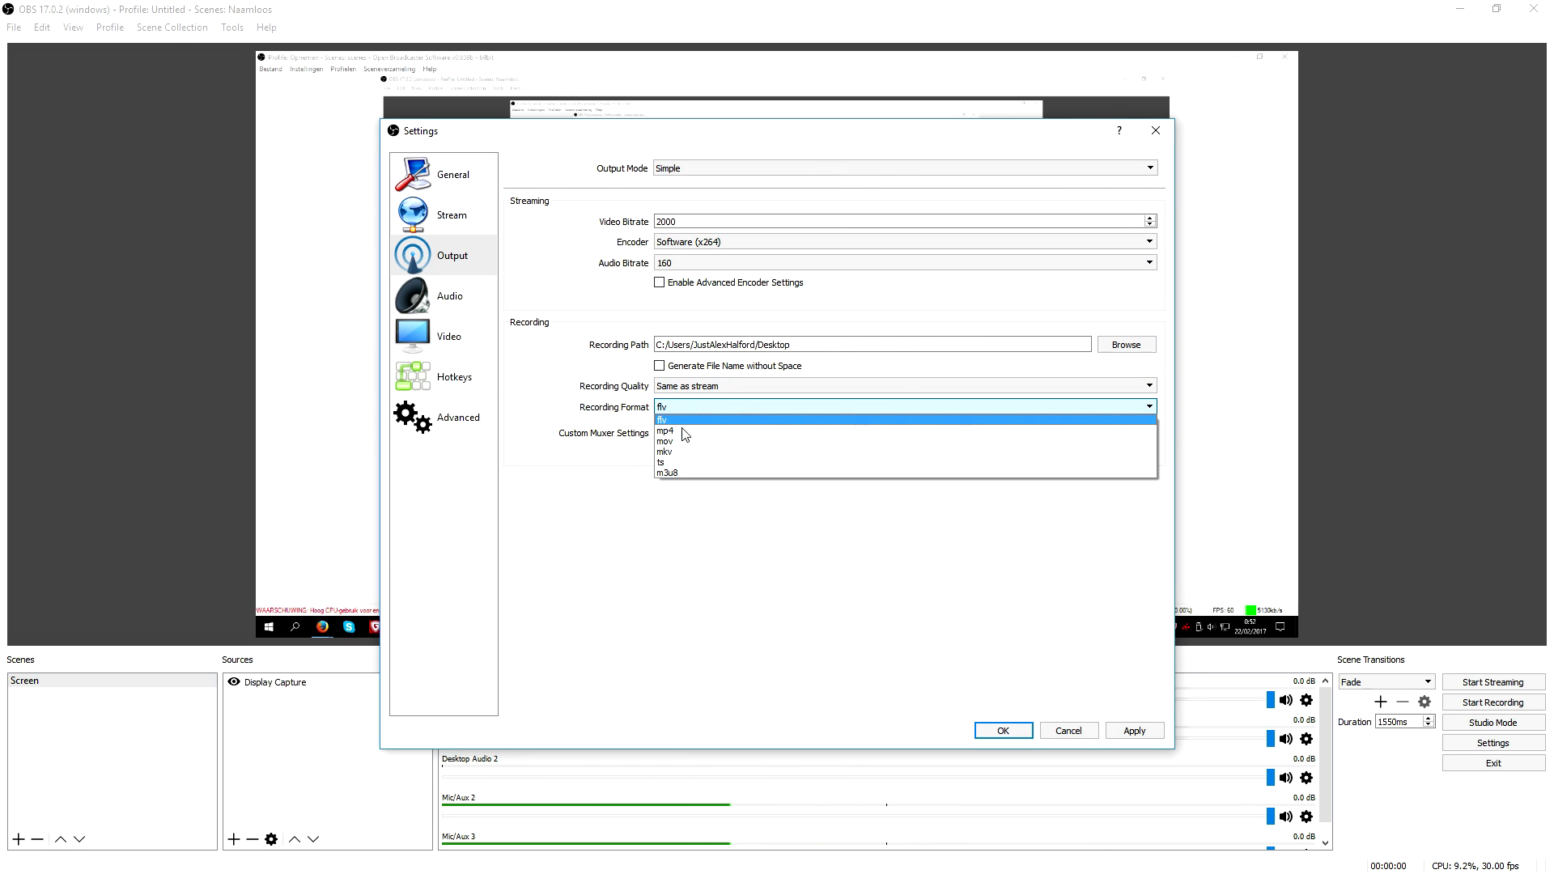
left_click(686, 431)
left_click(706, 394)
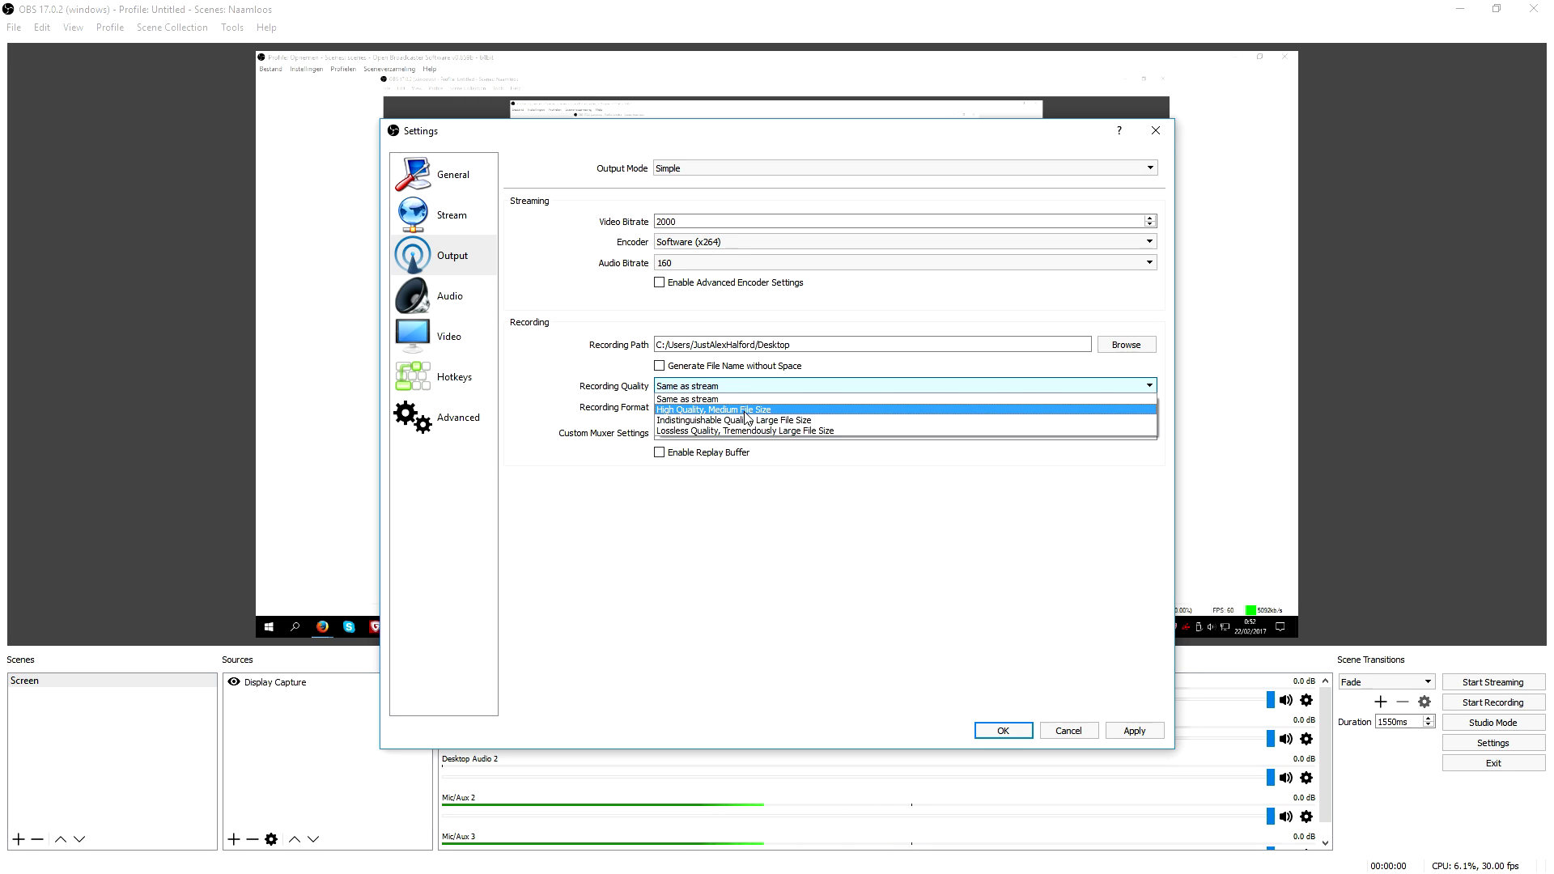
left_click(746, 413)
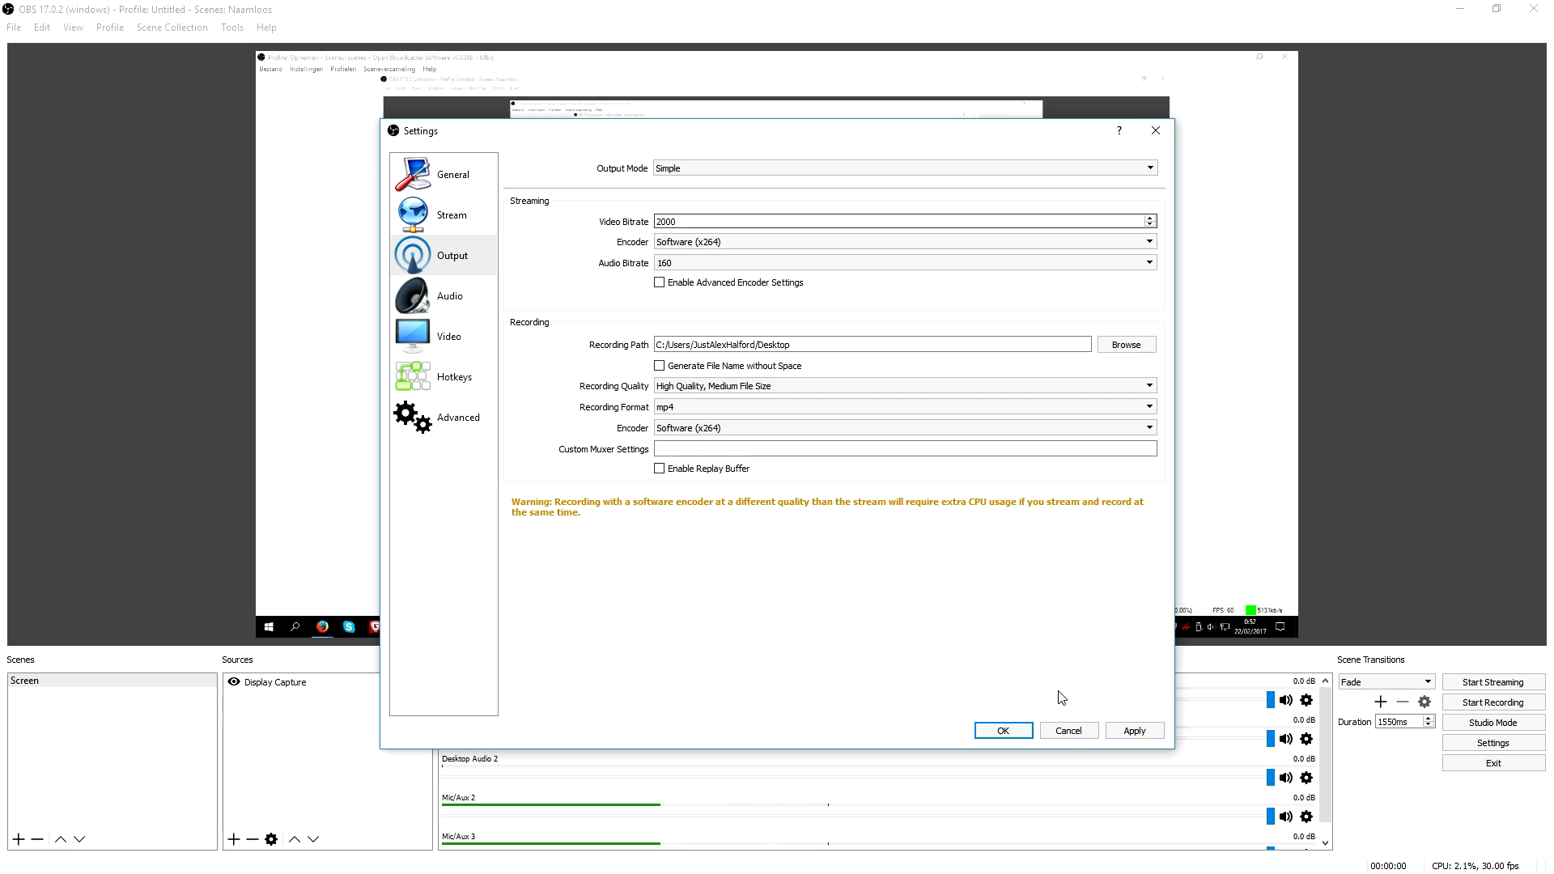
left_click(1133, 730)
left_click(1002, 731)
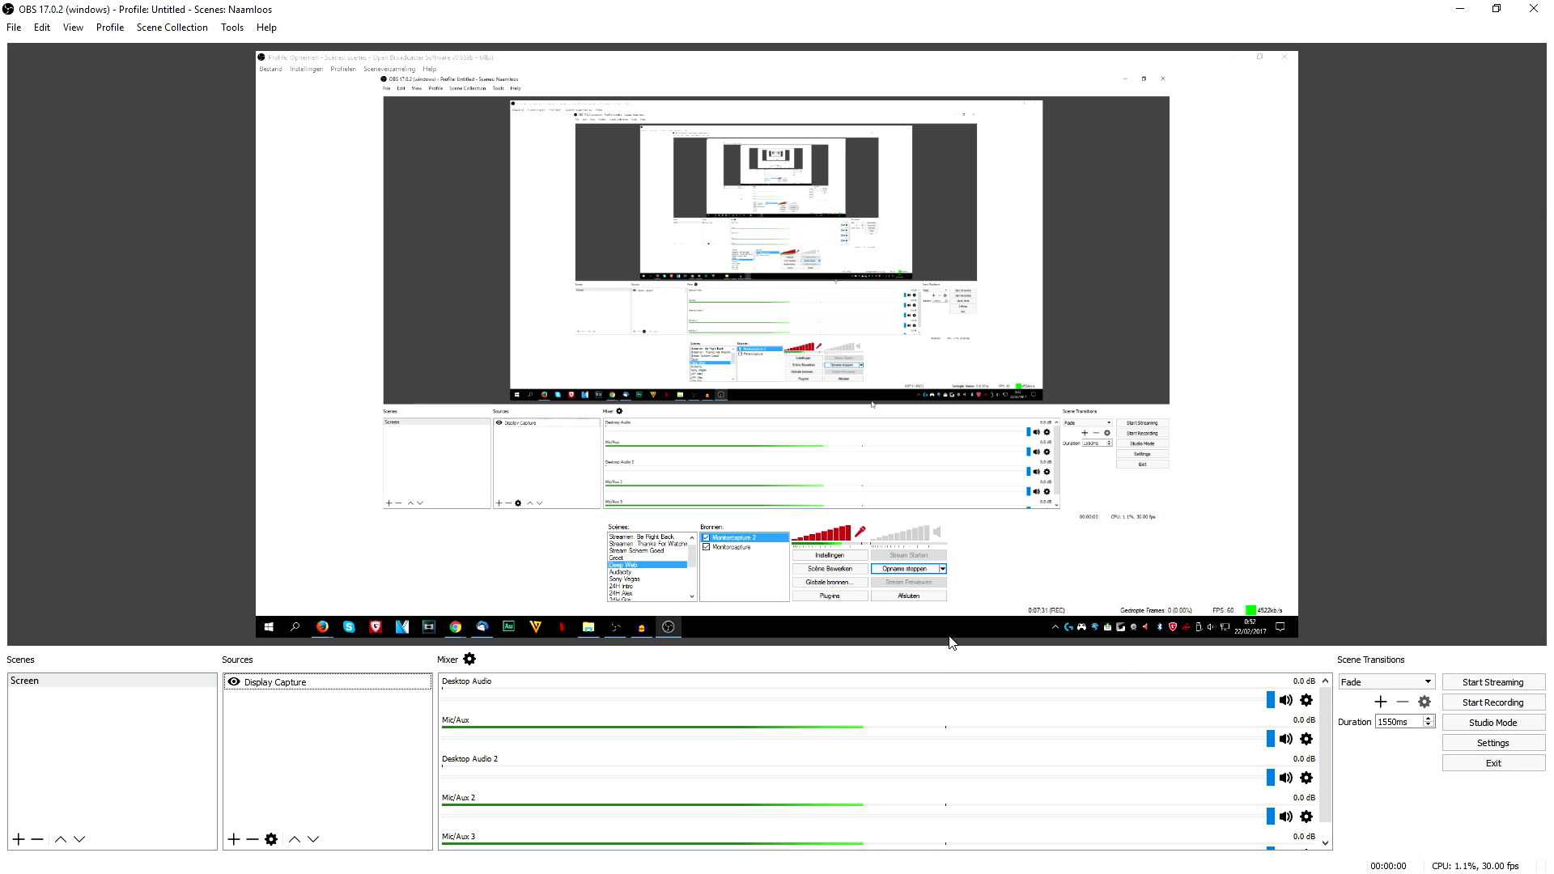
Set the Video Bitrate in Output settings to 2500, apply, and close.
left_click(16, 28)
left_click(45, 89)
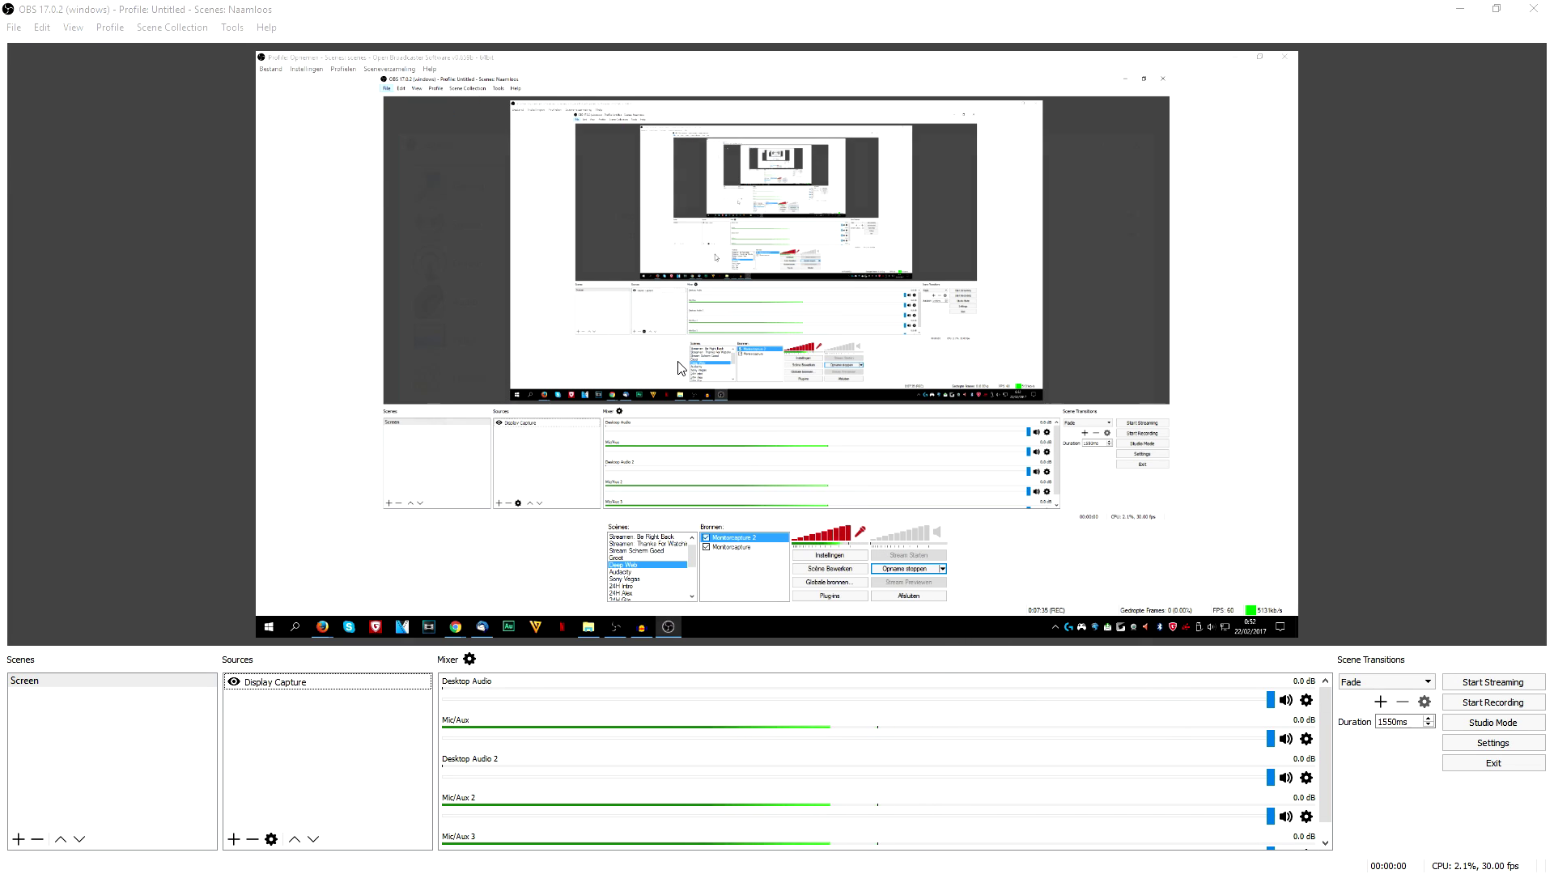
left_click(451, 256)
key("Tab")
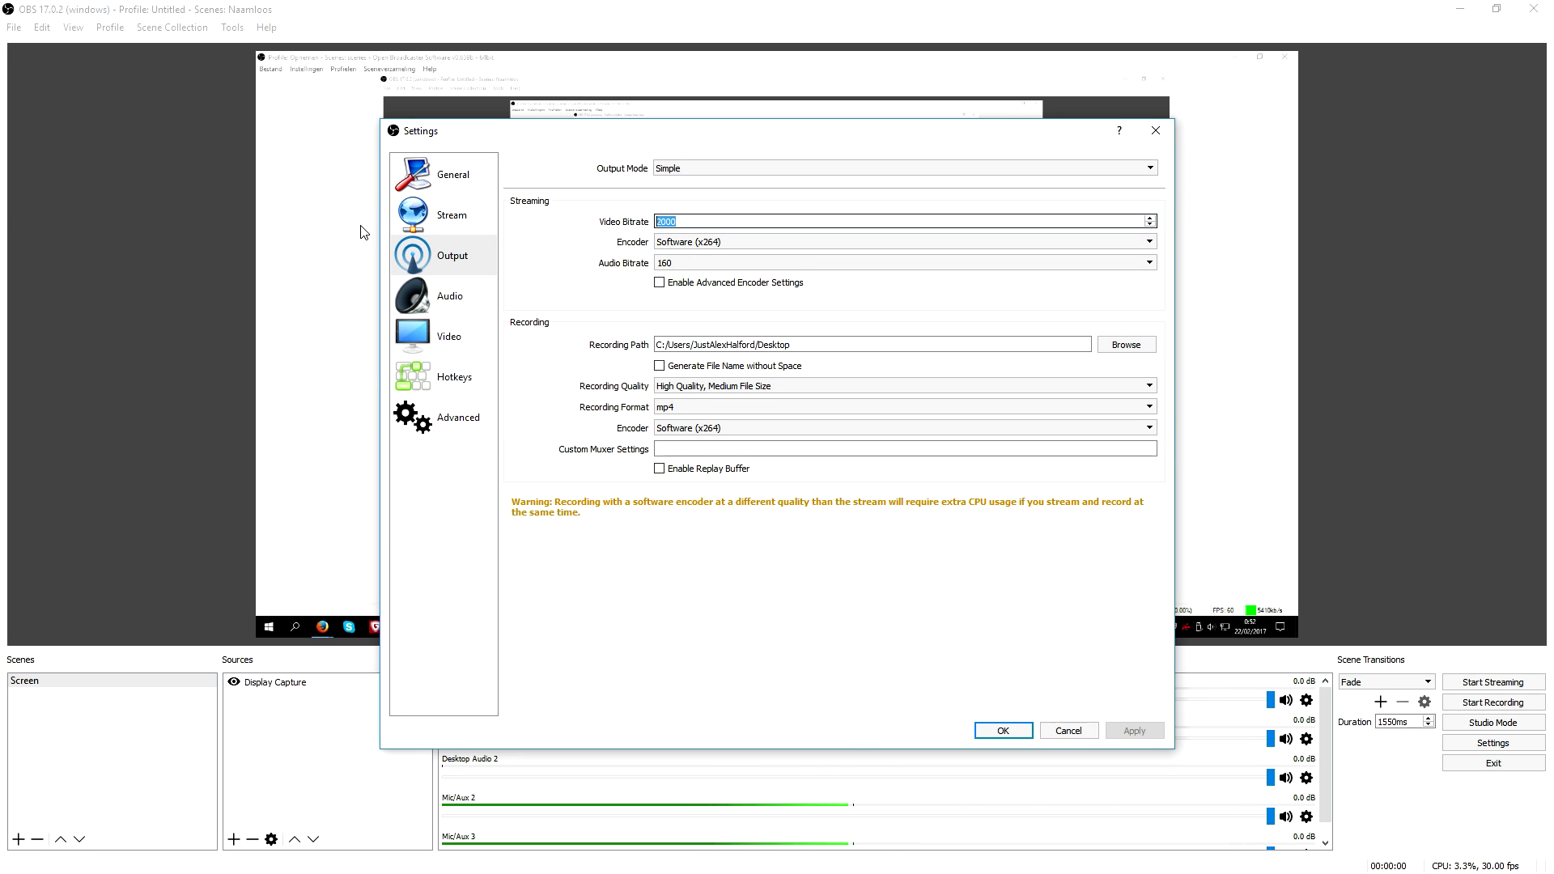
type("2500")
left_click(1133, 731)
left_click(1003, 730)
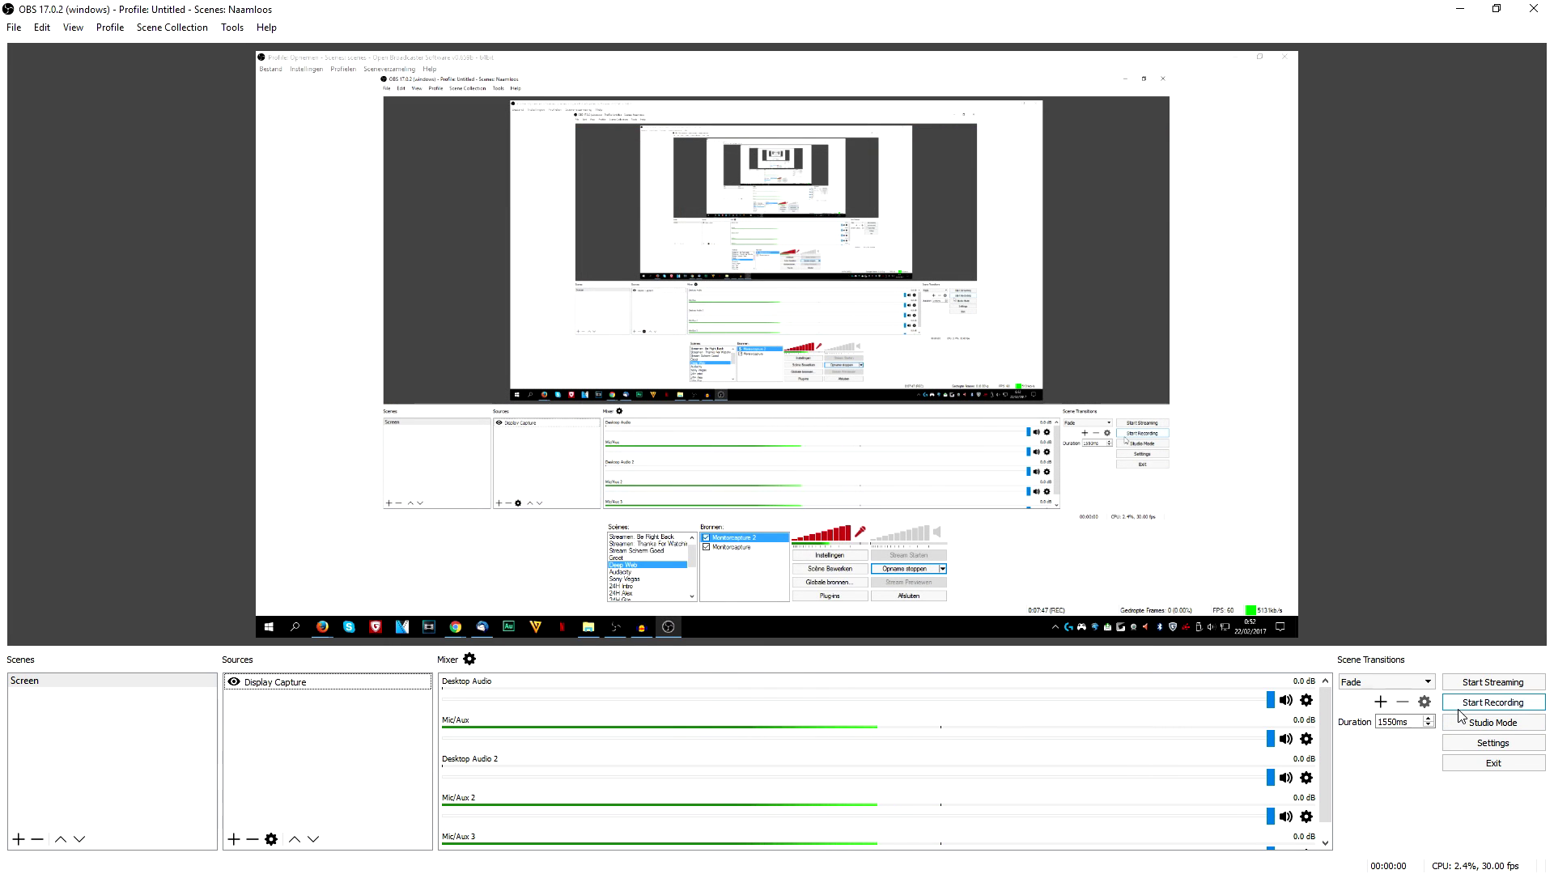
Raise the Video Bitrate from 2500 to 5000 and save it.
left_click(13, 26)
left_click(50, 84)
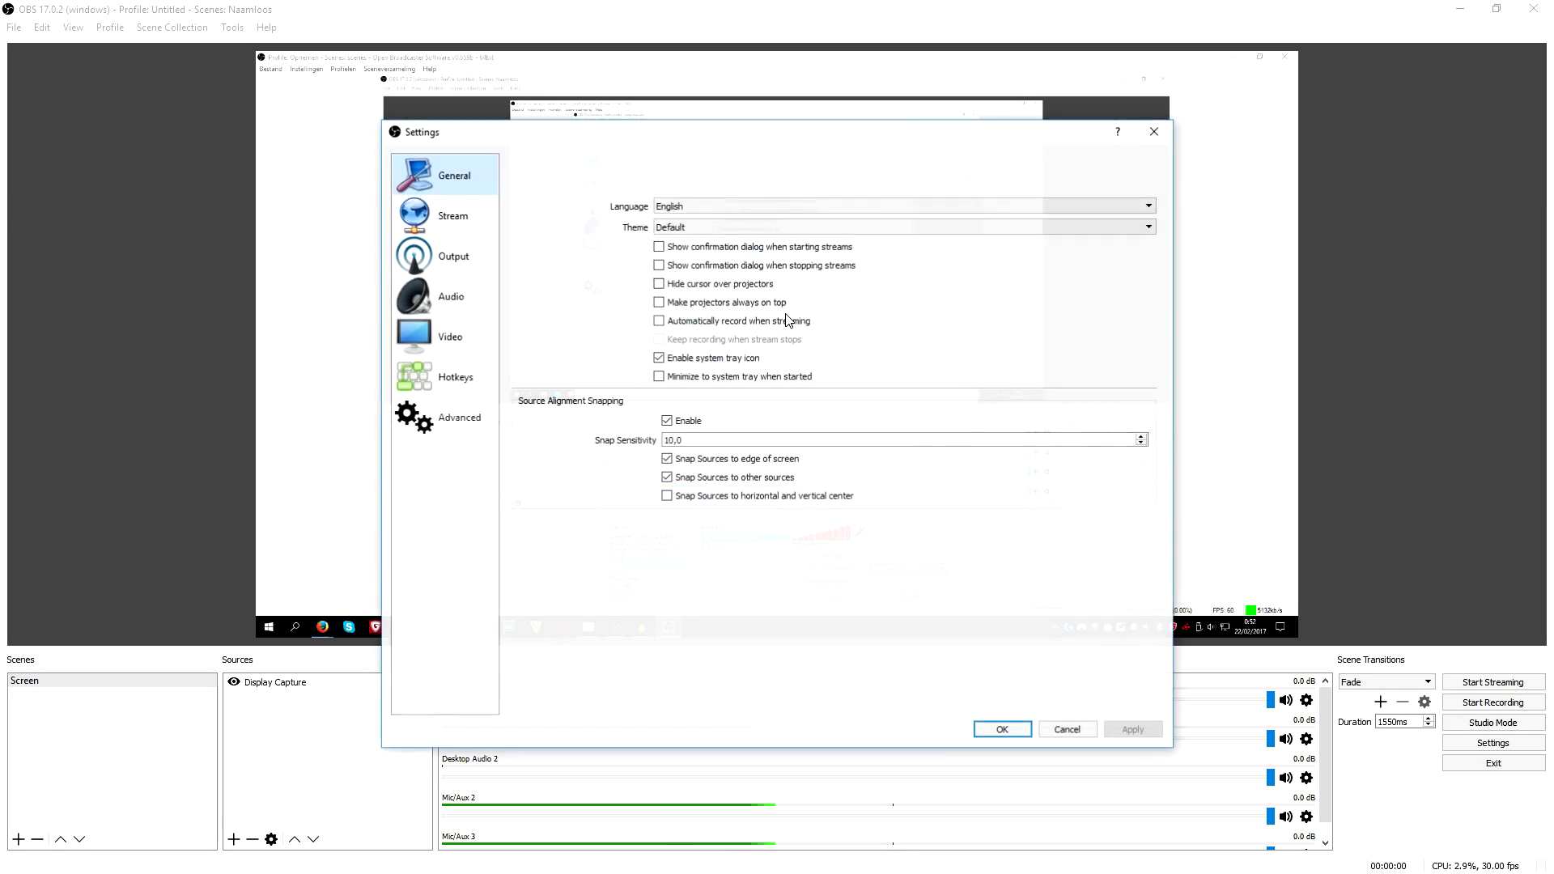
left_click(450, 296)
left_click(452, 255)
left_click_drag(673, 221, 555, 229)
type("5000")
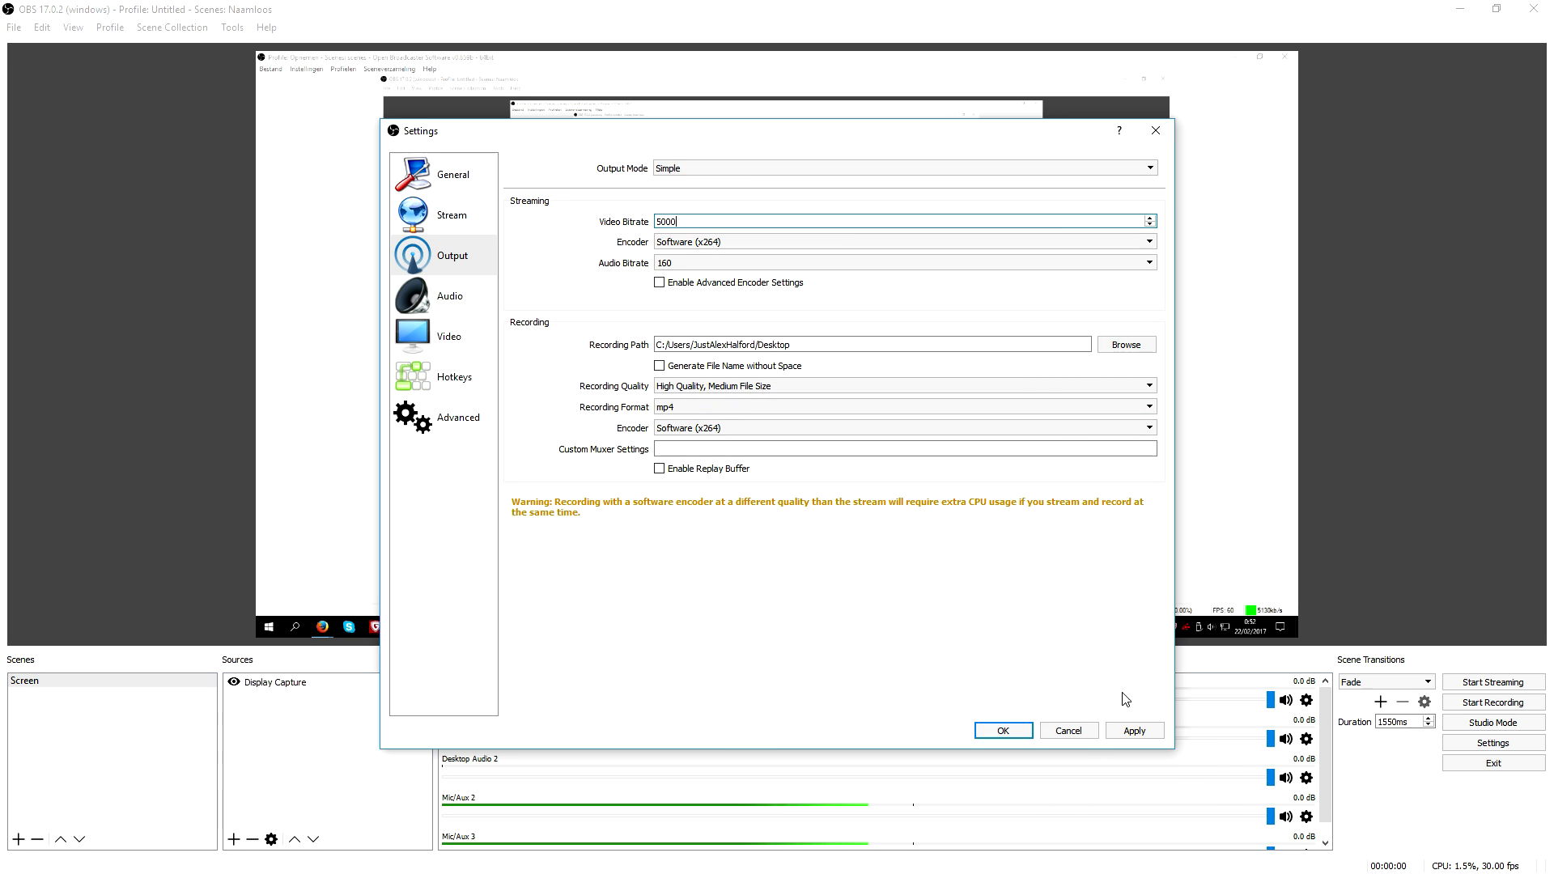
left_click(1002, 730)
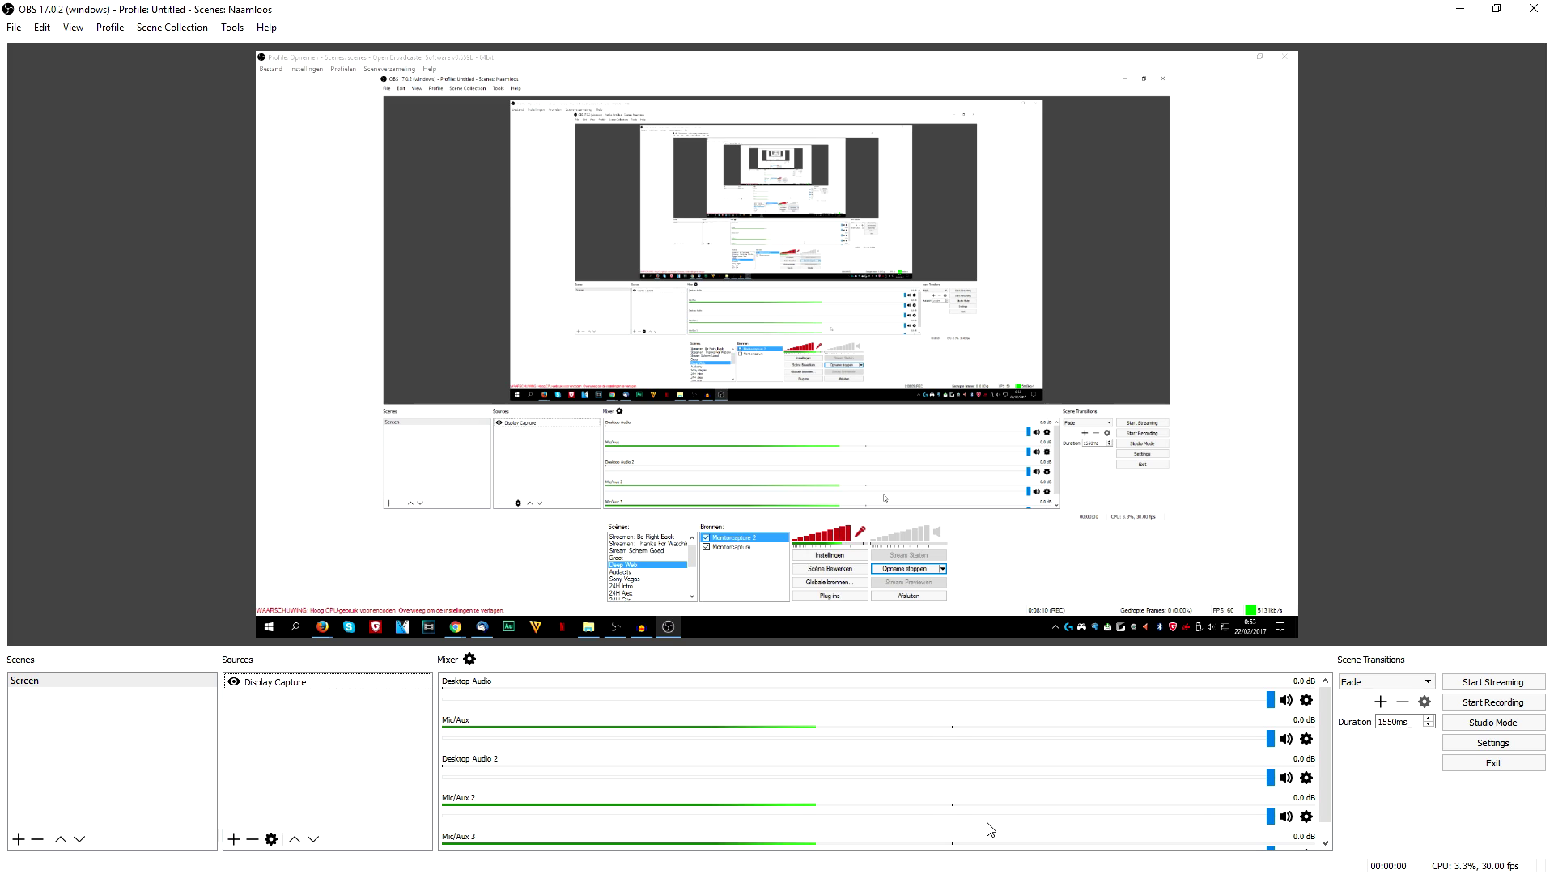
Switch the Display Capture source back to 'Display 0: 1920x1080 @ 0,0' and confirm.
double_click(726, 454)
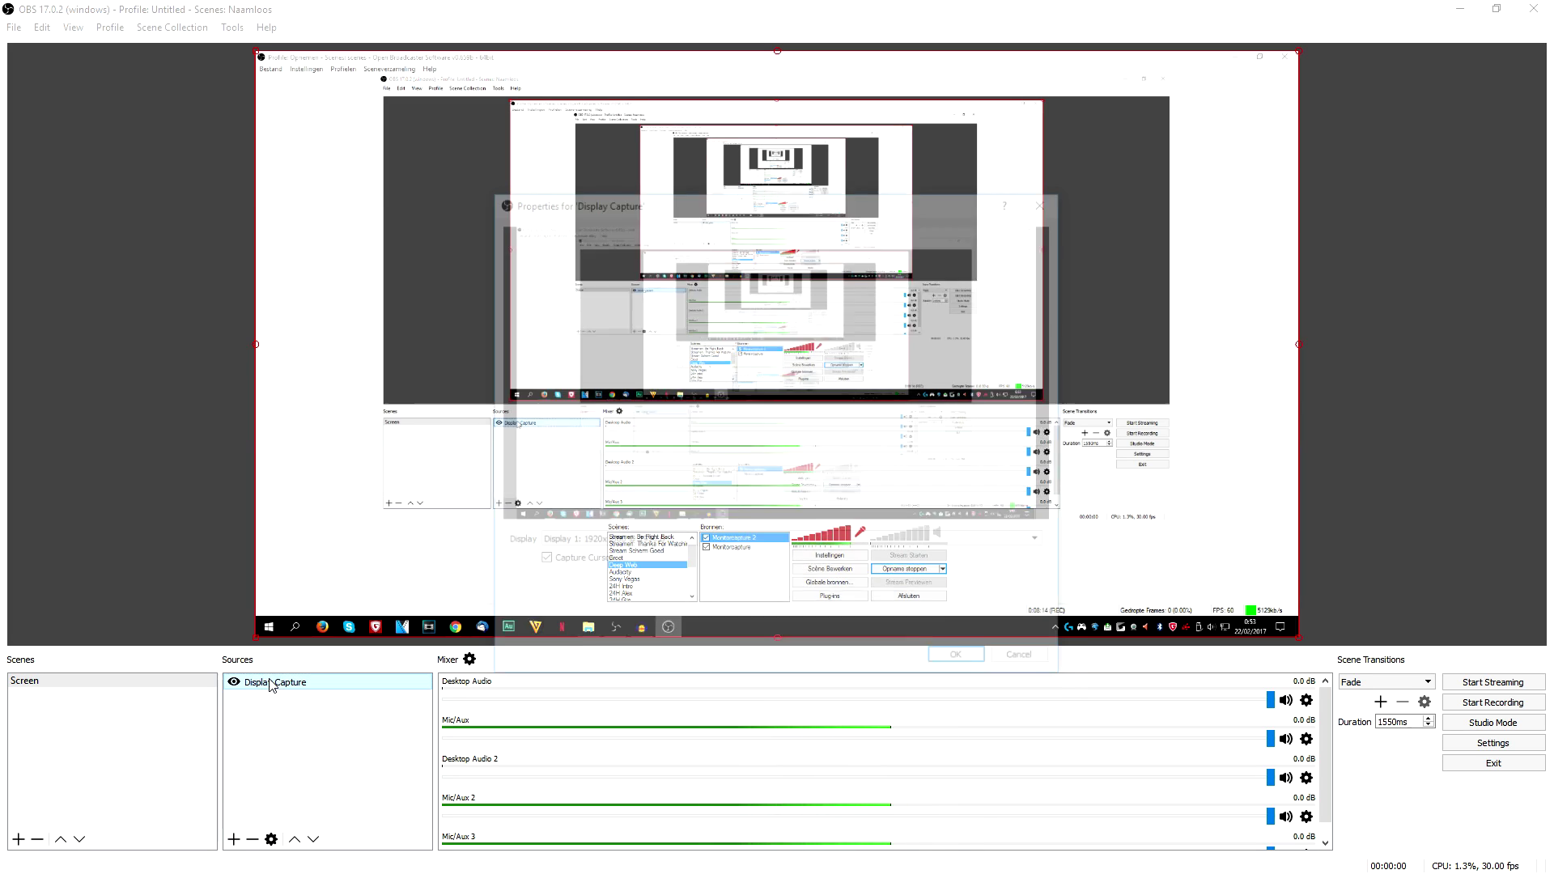
left_click(688, 542)
left_click(664, 562)
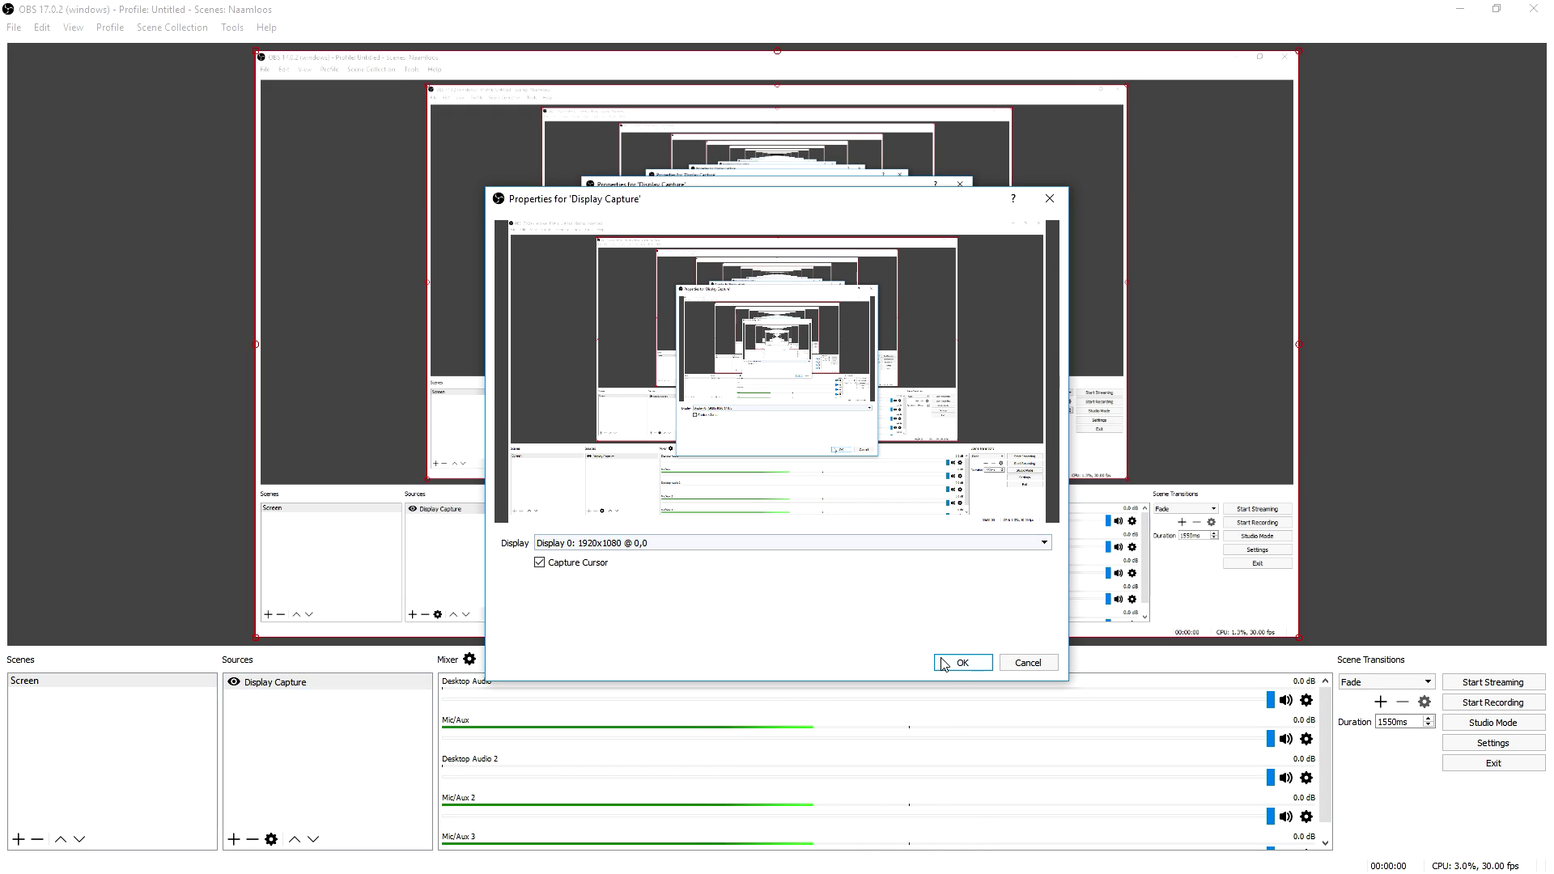
key("Return")
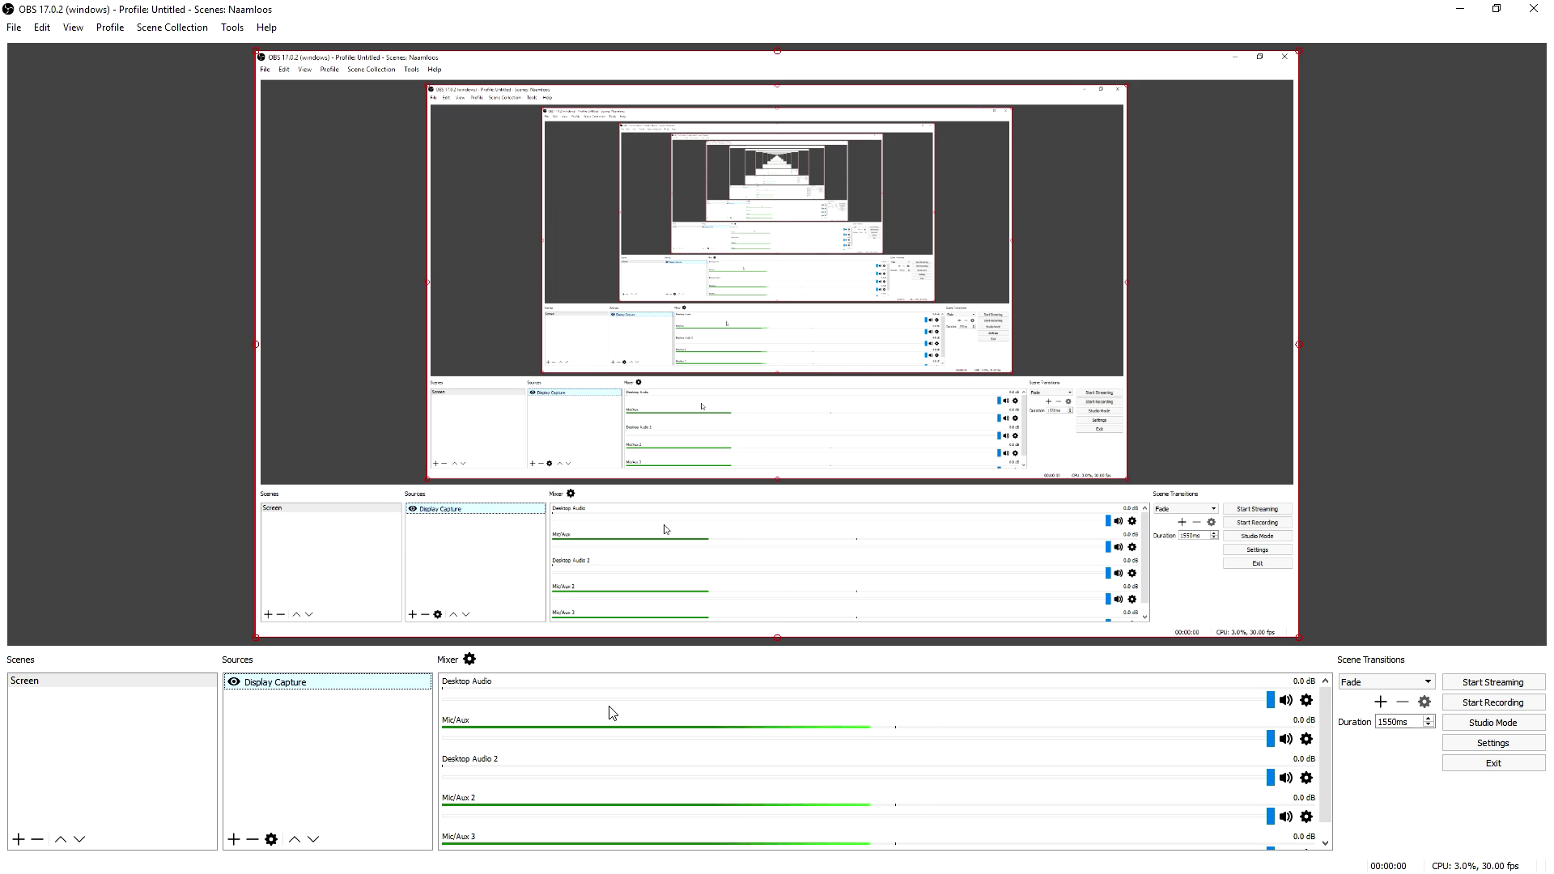